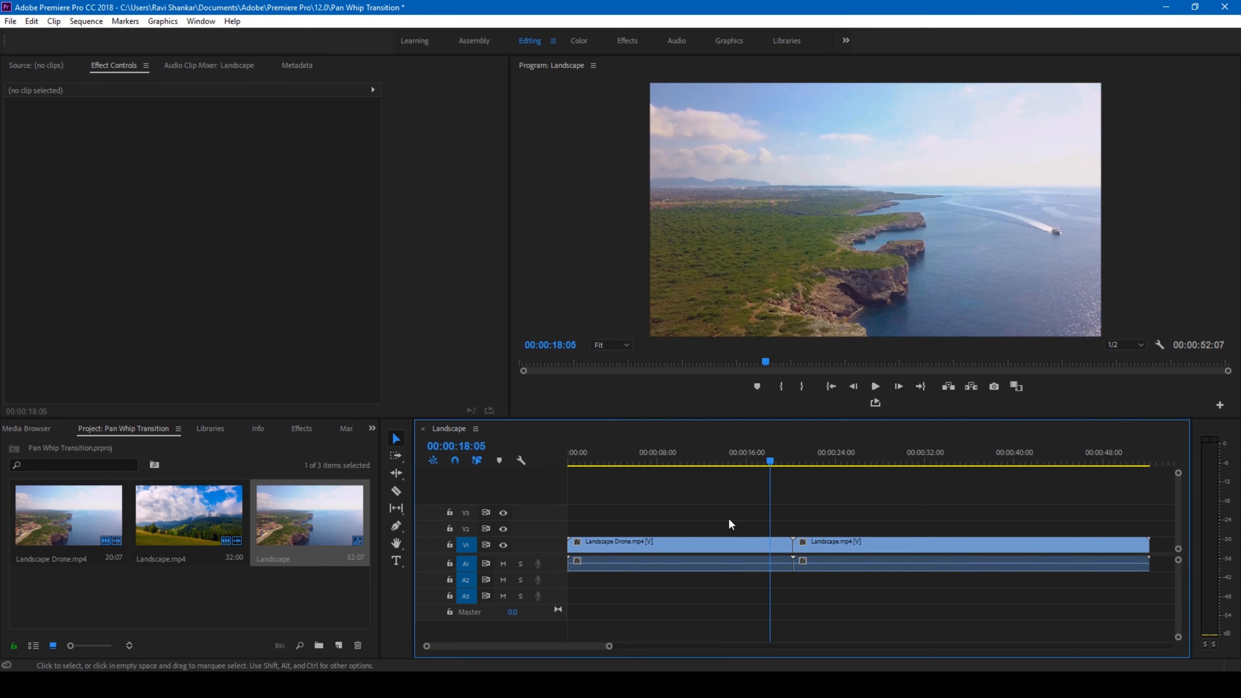
# Step: Apply the Push video transition at the cut between Landscape Drone.mp4 and Landscape.mp4 on V1
pyautogui.click(830, 465)
pyautogui.moveTo(830, 464); pyautogui.dragTo(765, 464)
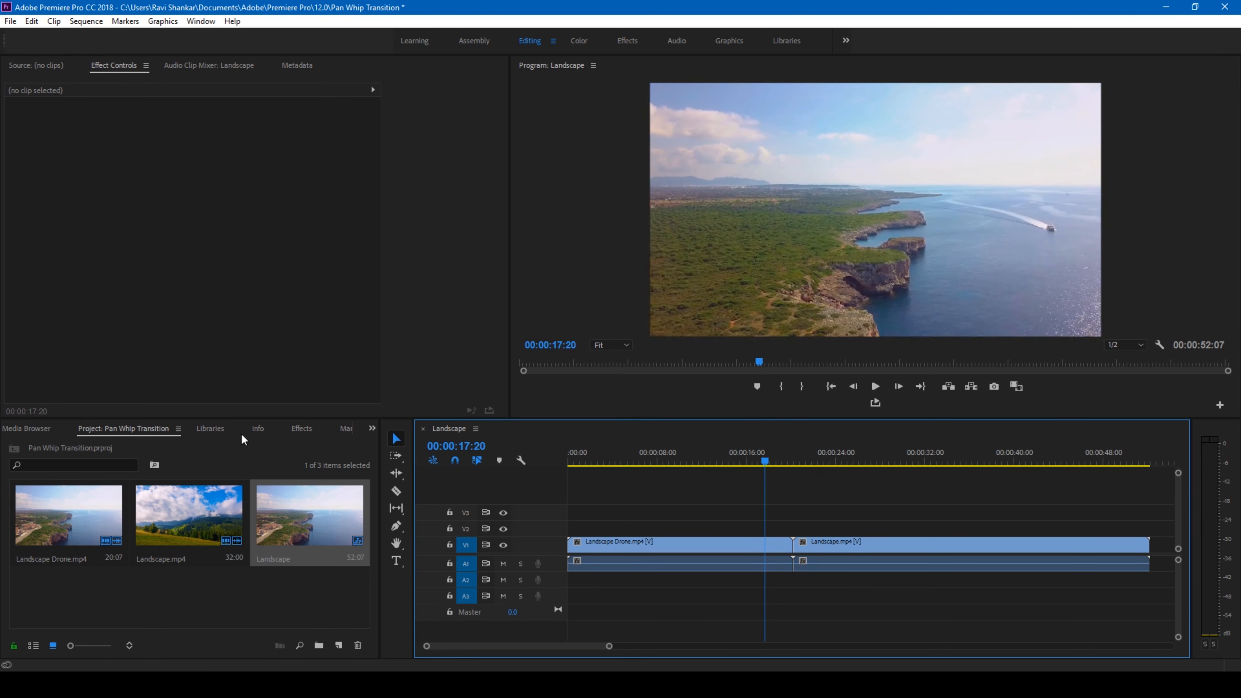
pyautogui.click(300, 429)
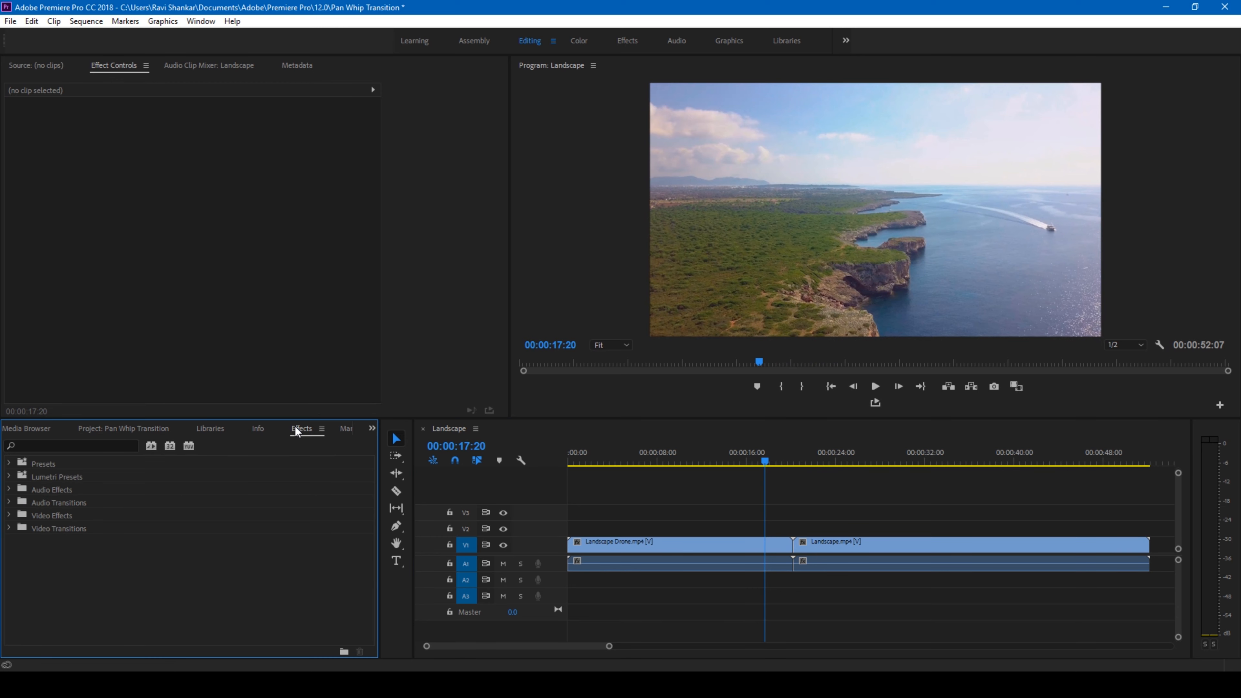
pyautogui.click(91, 446)
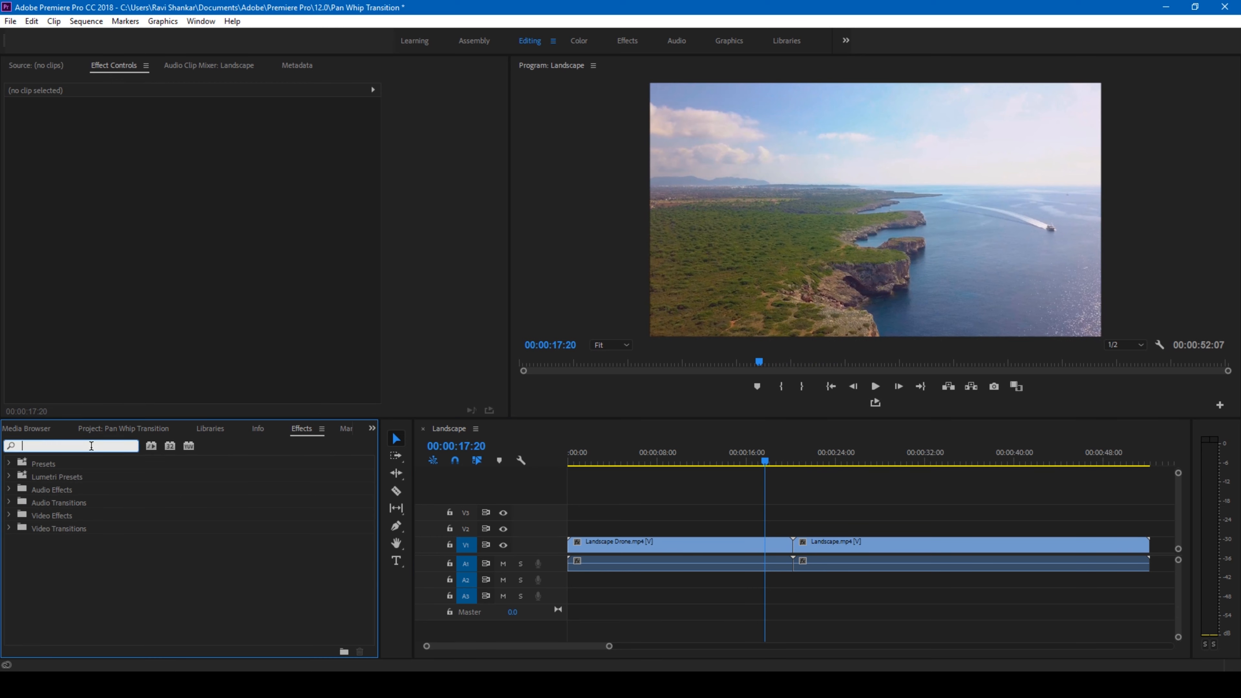
pyautogui.write('Push')
pyautogui.moveTo(52, 554); pyautogui.dragTo(794, 547)
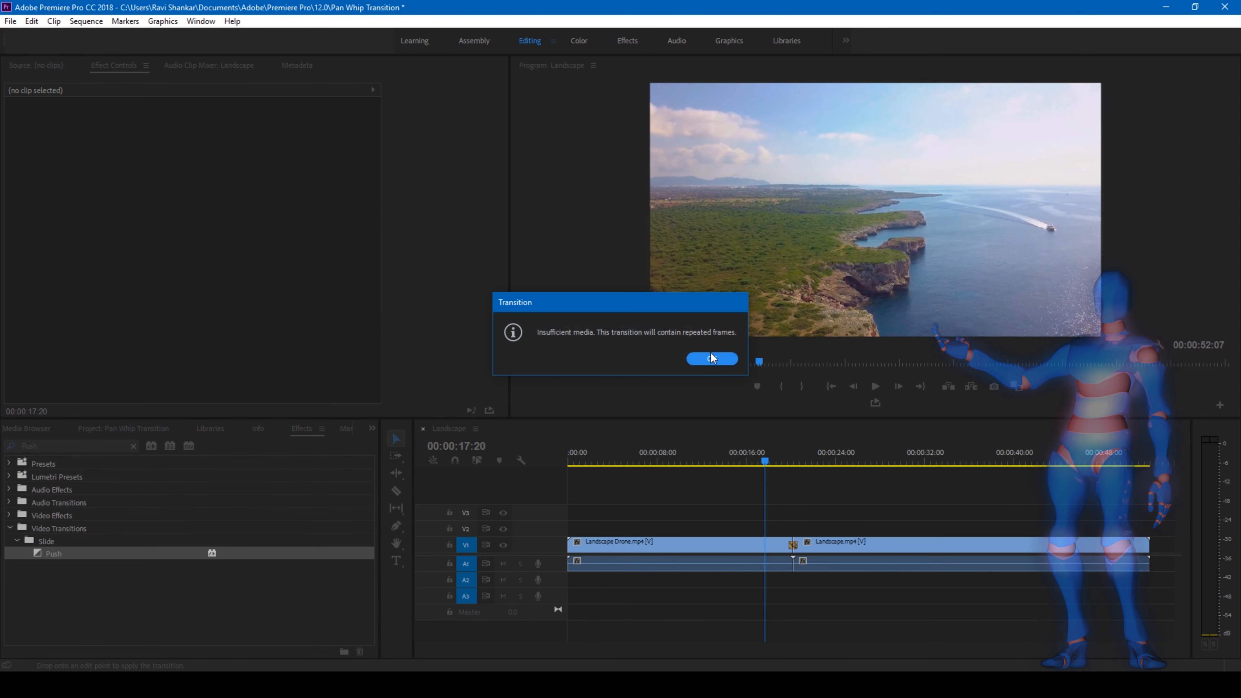
pyautogui.click(712, 358)
# Step: Preview the Push transition at the cut and select it to show its full settings
pyautogui.moveTo(609, 646); pyautogui.dragTo(565, 638)
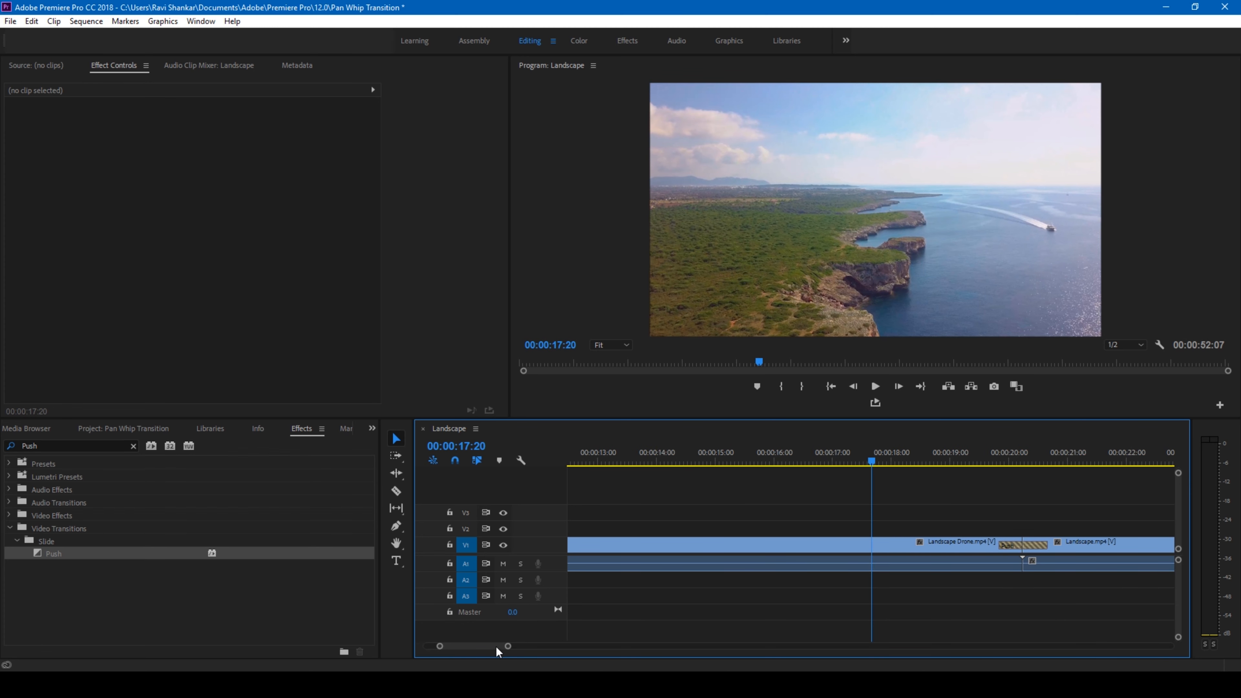
pyautogui.scroll(-4, 495, 646)
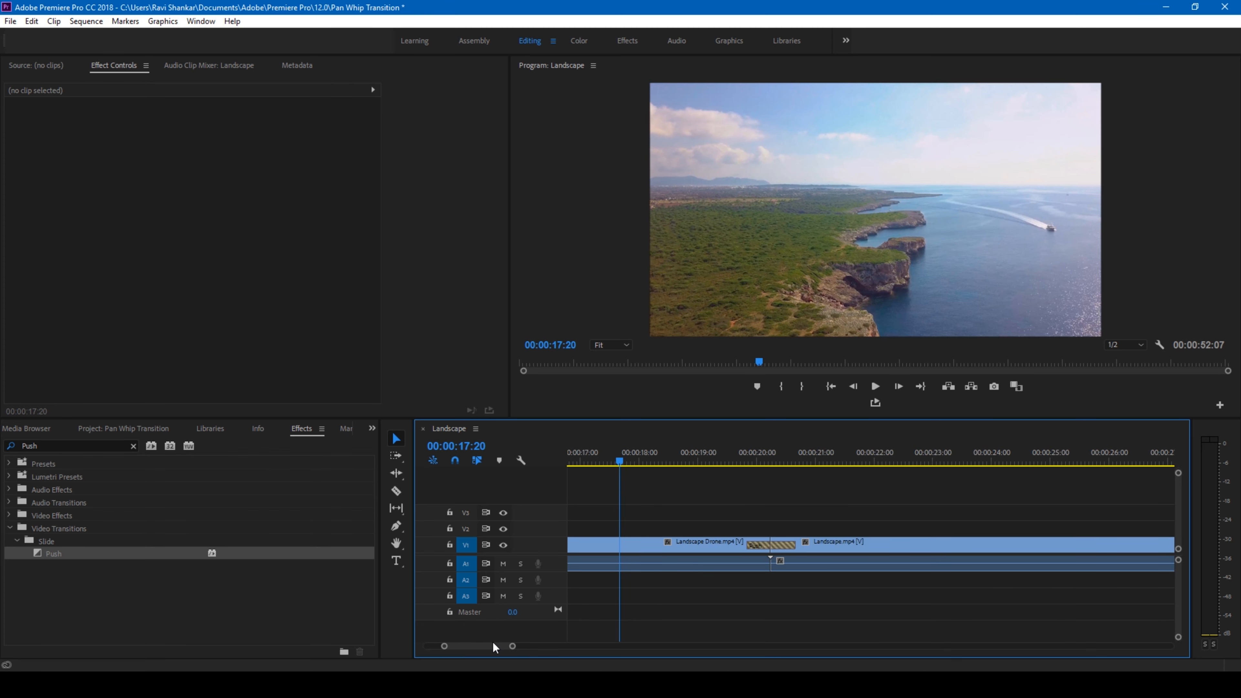
pyautogui.moveTo(740, 461); pyautogui.dragTo(788, 474)
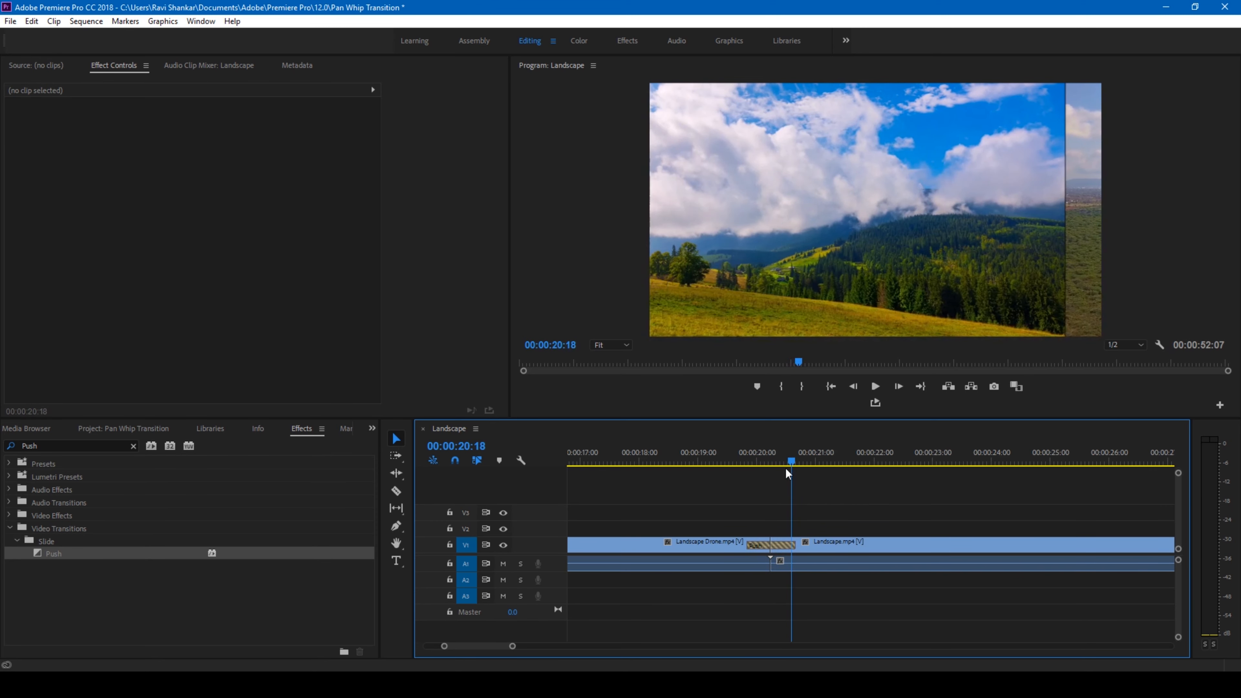
pyautogui.click(780, 547)
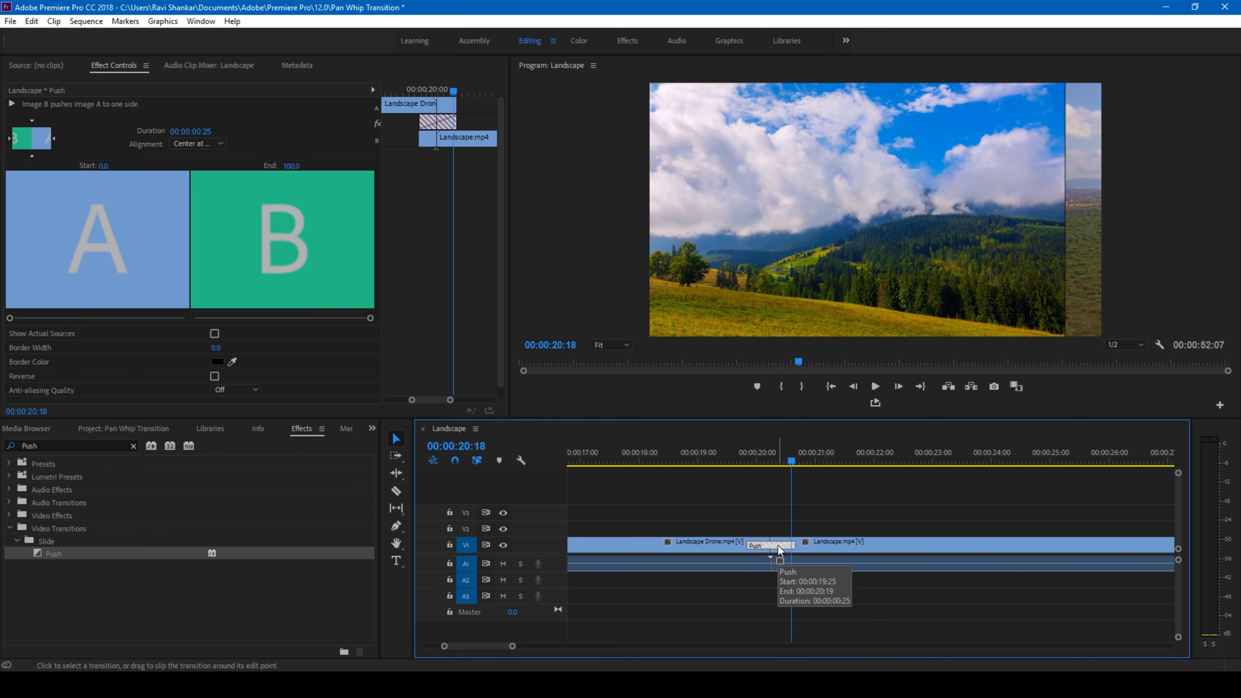
pyautogui.moveTo(271, 418); pyautogui.dragTo(270, 450)
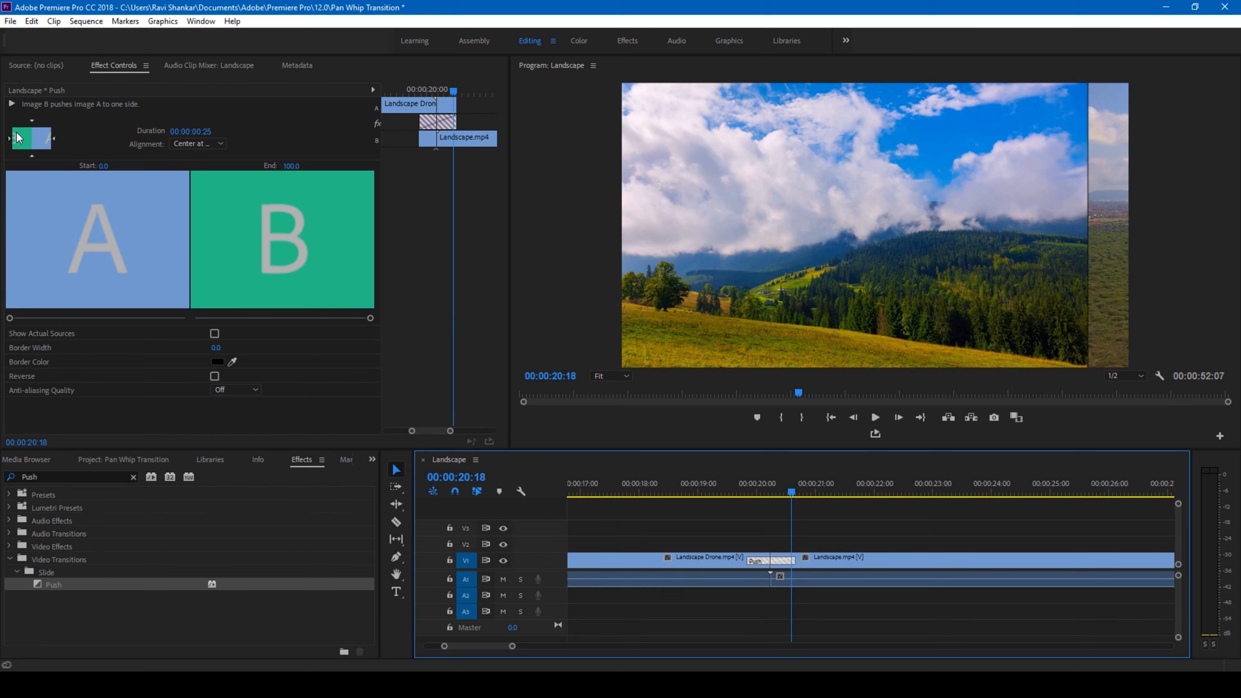
# Step: Try the Push transition's north-to-south, south-to-north and east-to-west directions, and return it to west to east
pyautogui.click(31, 121)
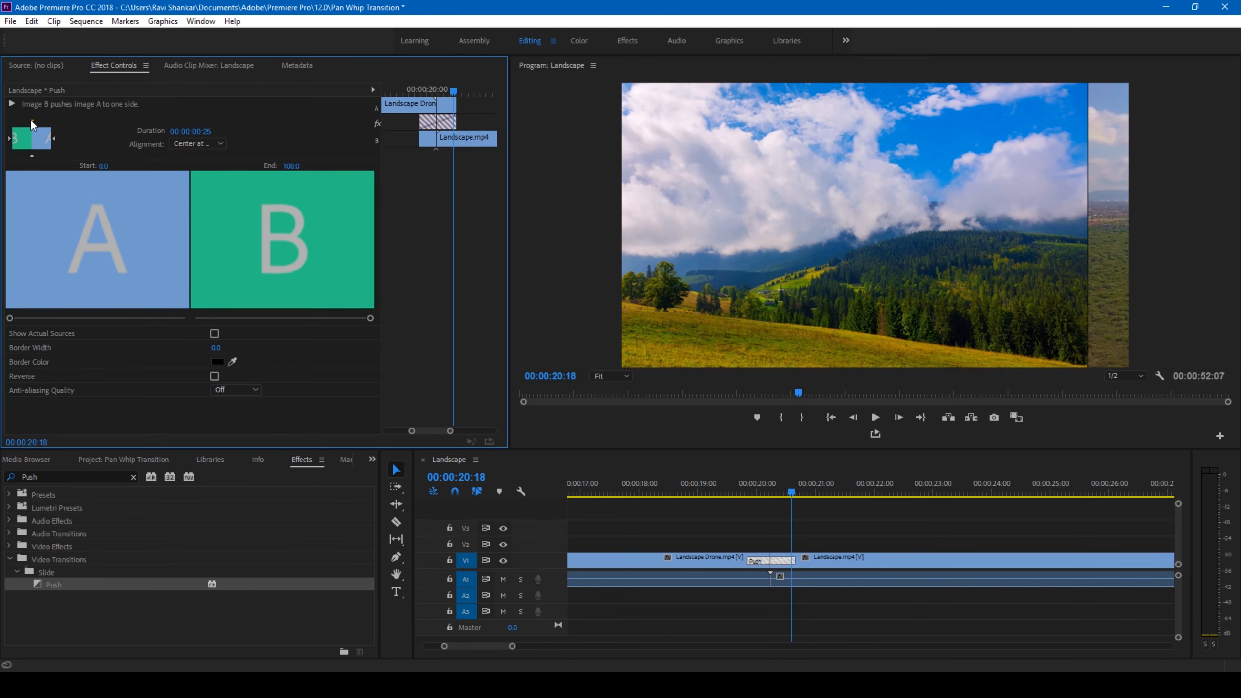
pyautogui.moveTo(754, 493); pyautogui.dragTo(776, 494)
pyautogui.click(32, 156)
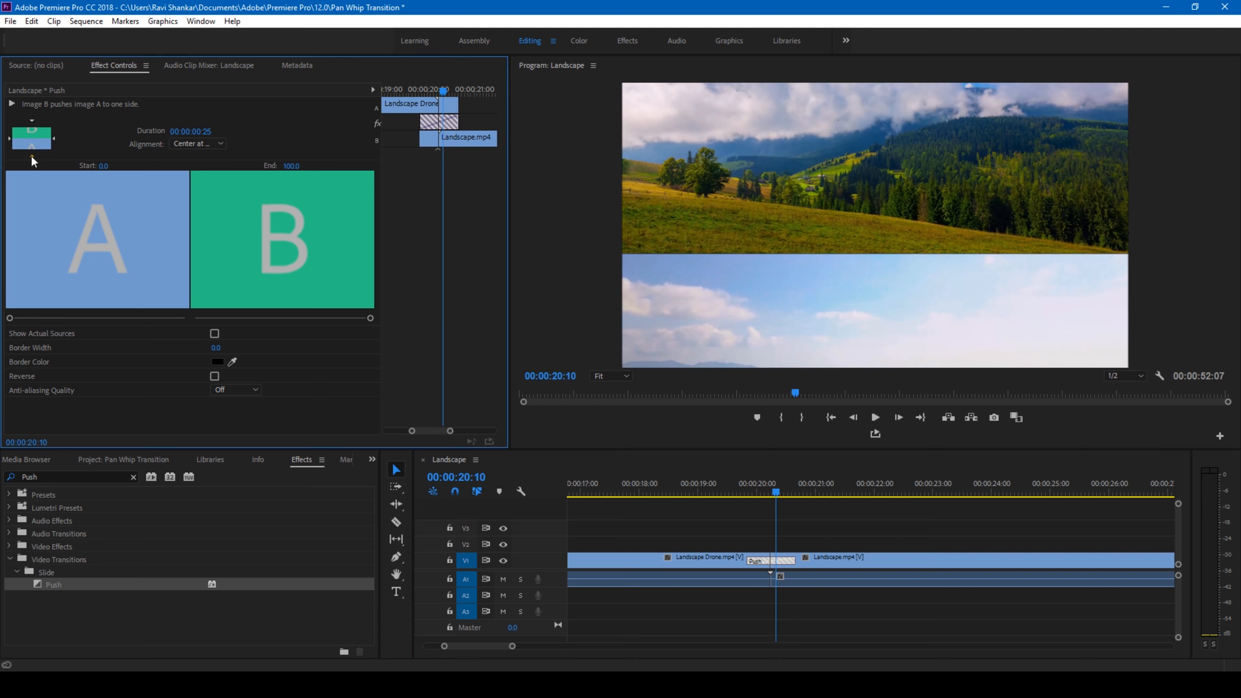
pyautogui.moveTo(743, 492); pyautogui.dragTo(780, 494)
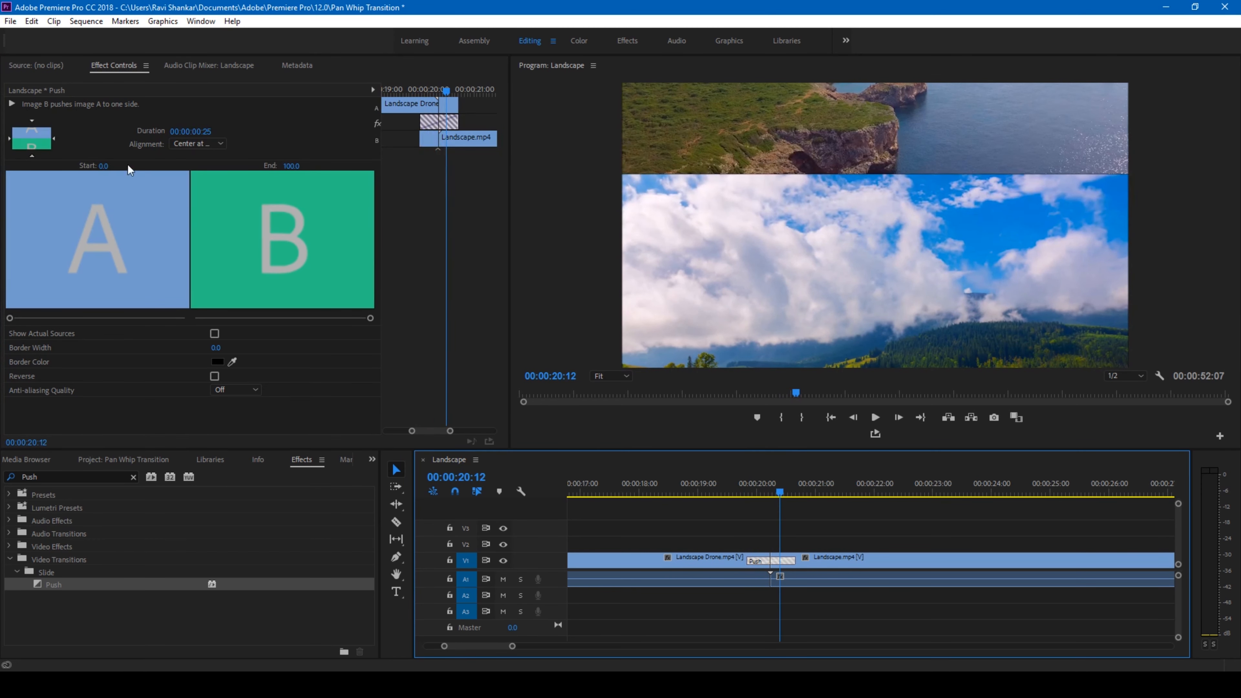
pyautogui.click(55, 139)
pyautogui.moveTo(774, 492); pyautogui.dragTo(748, 495)
pyautogui.click(10, 142)
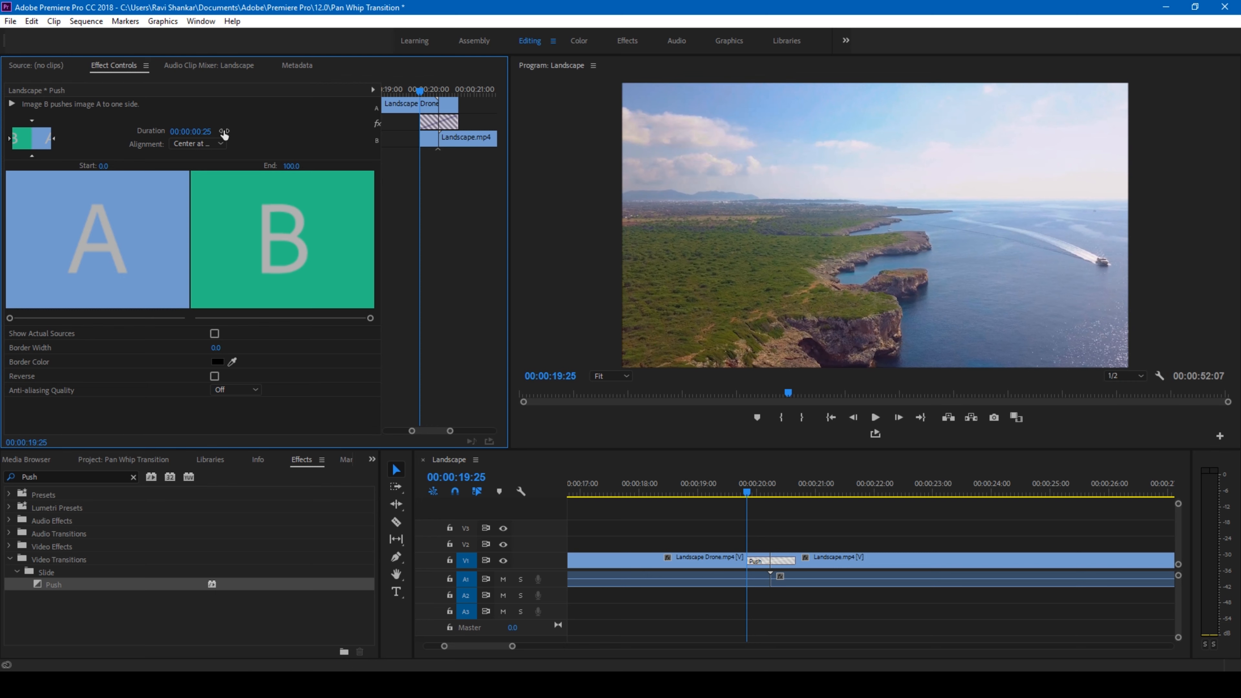
# Step: Set the Push transition's duration to 12 frames
pyautogui.click(207, 131)
pyautogui.click(210, 131)
pyautogui.write('12')
pyautogui.press('Return')
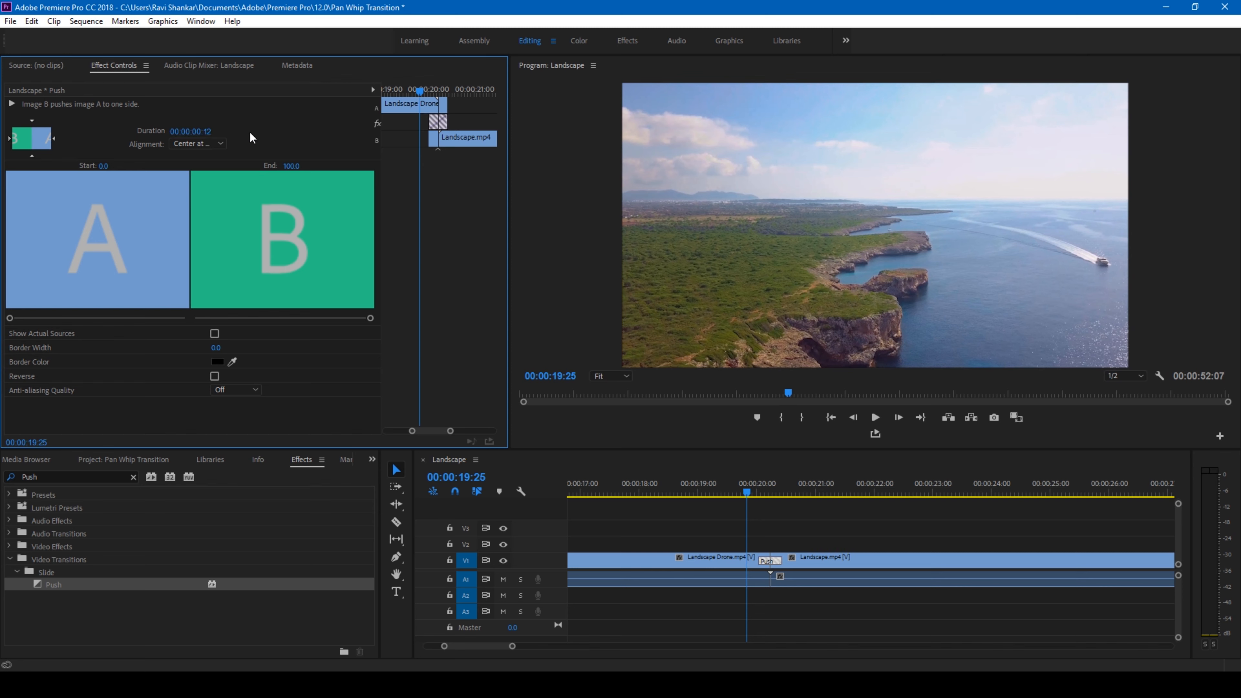
# Step: Play back the shortened Push transition to check the motion between the two clips
pyautogui.moveTo(511, 649); pyautogui.dragTo(472, 646)
pyautogui.press('space')
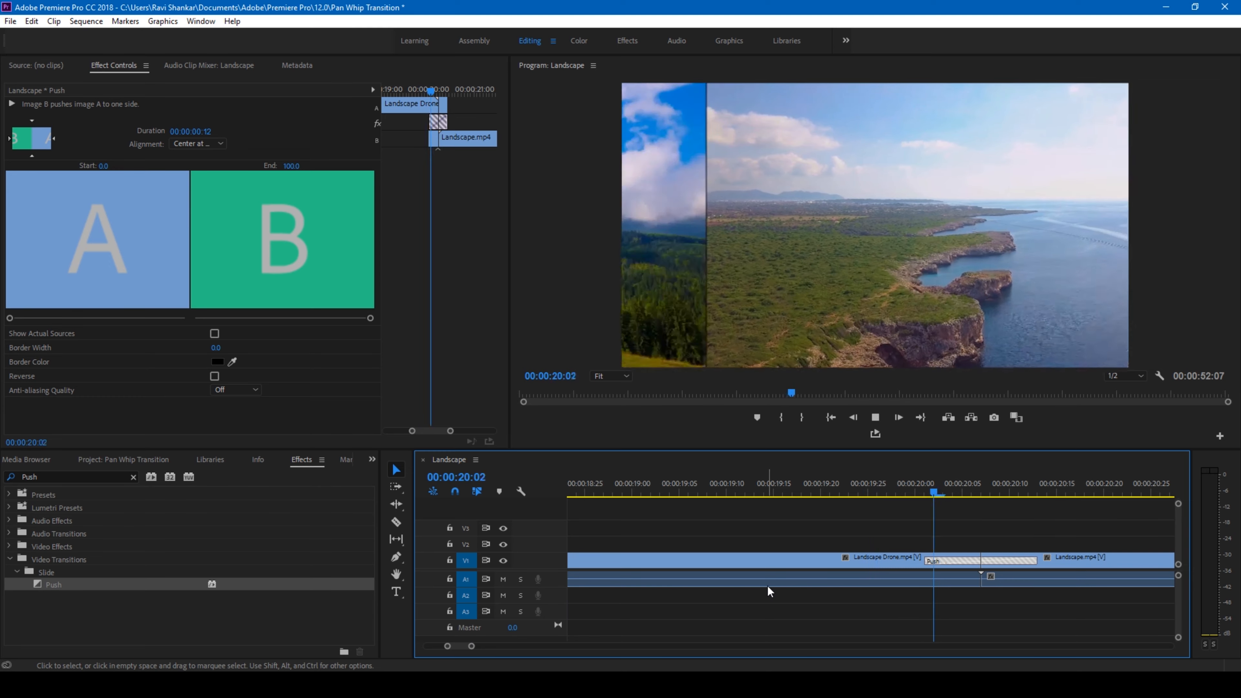
pyautogui.click(934, 489)
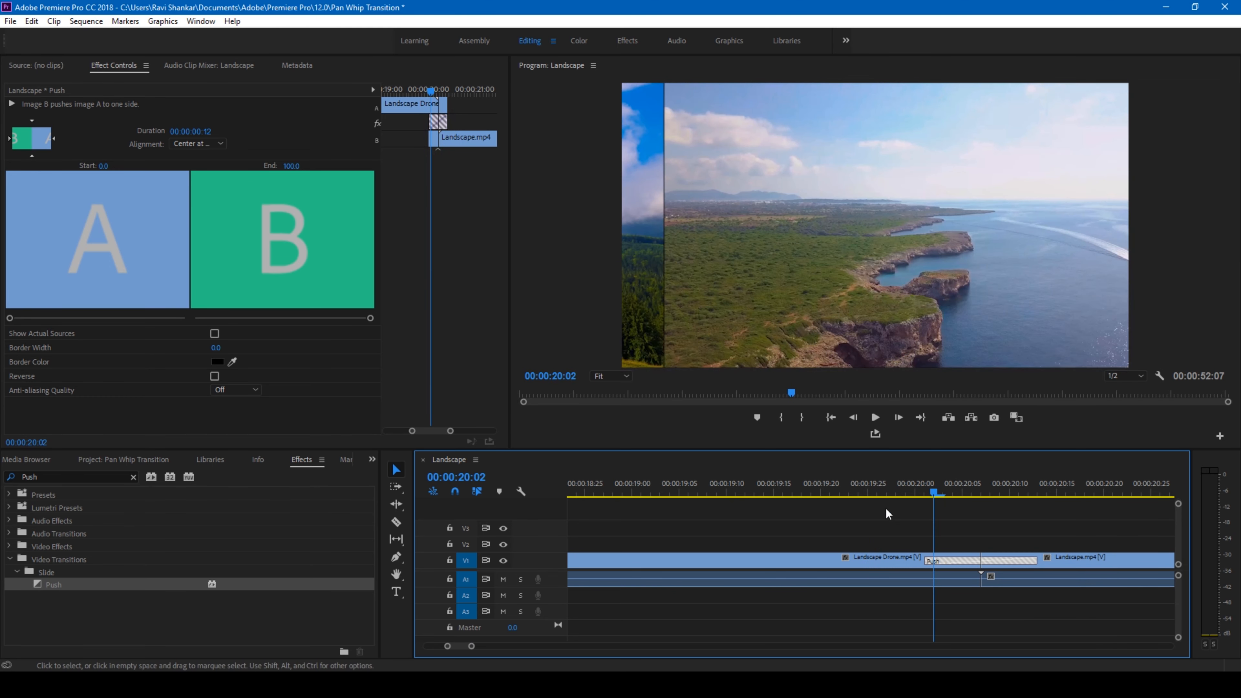
# Step: Search the effects for "directional" to find Directional Blur
pyautogui.doubleClick(42, 477)
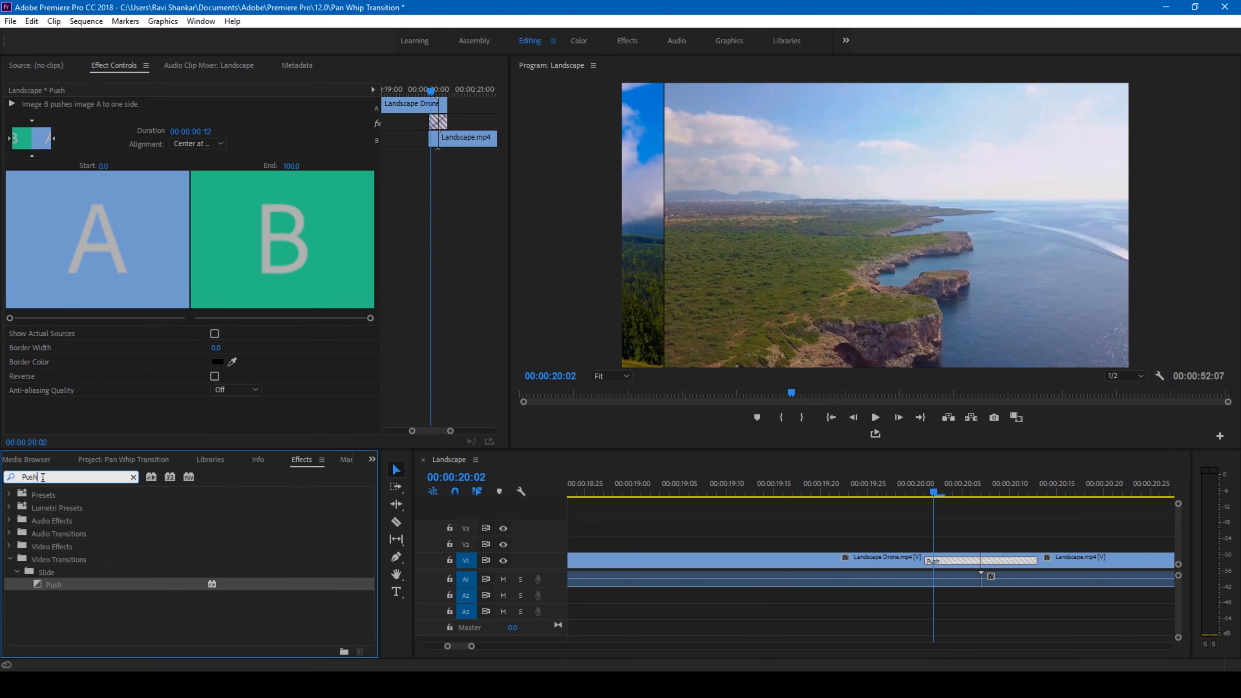
pyautogui.write('dire')
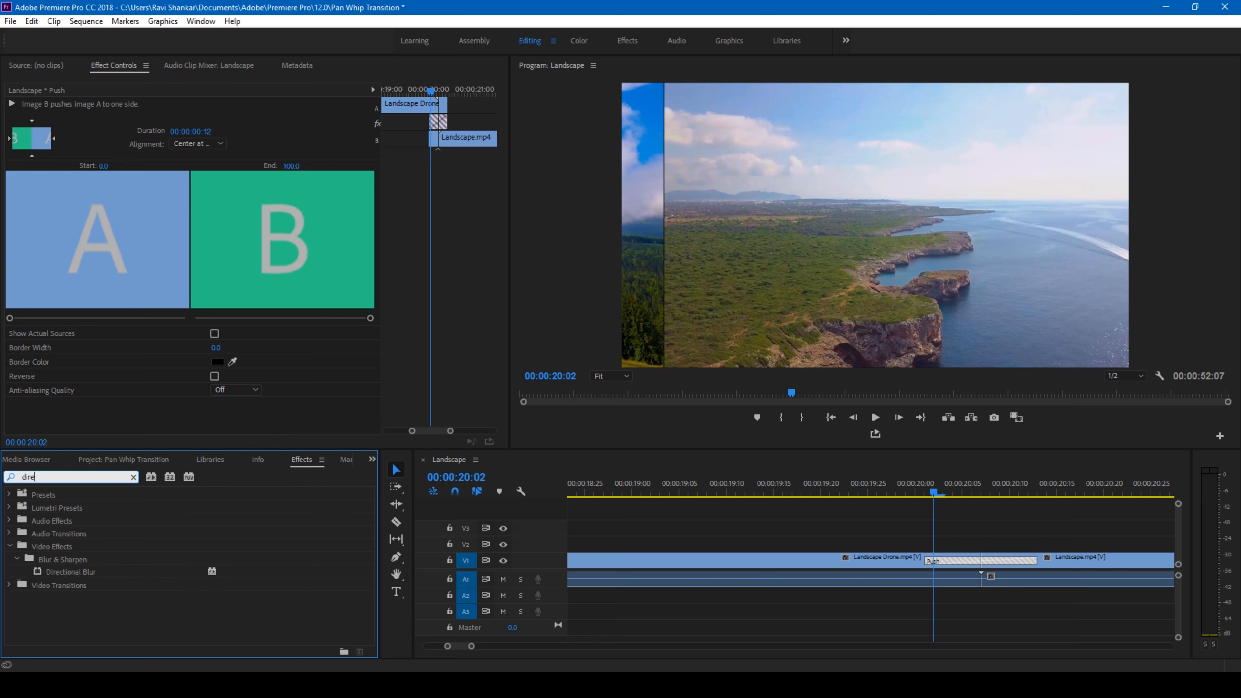
pyautogui.write('ctional')
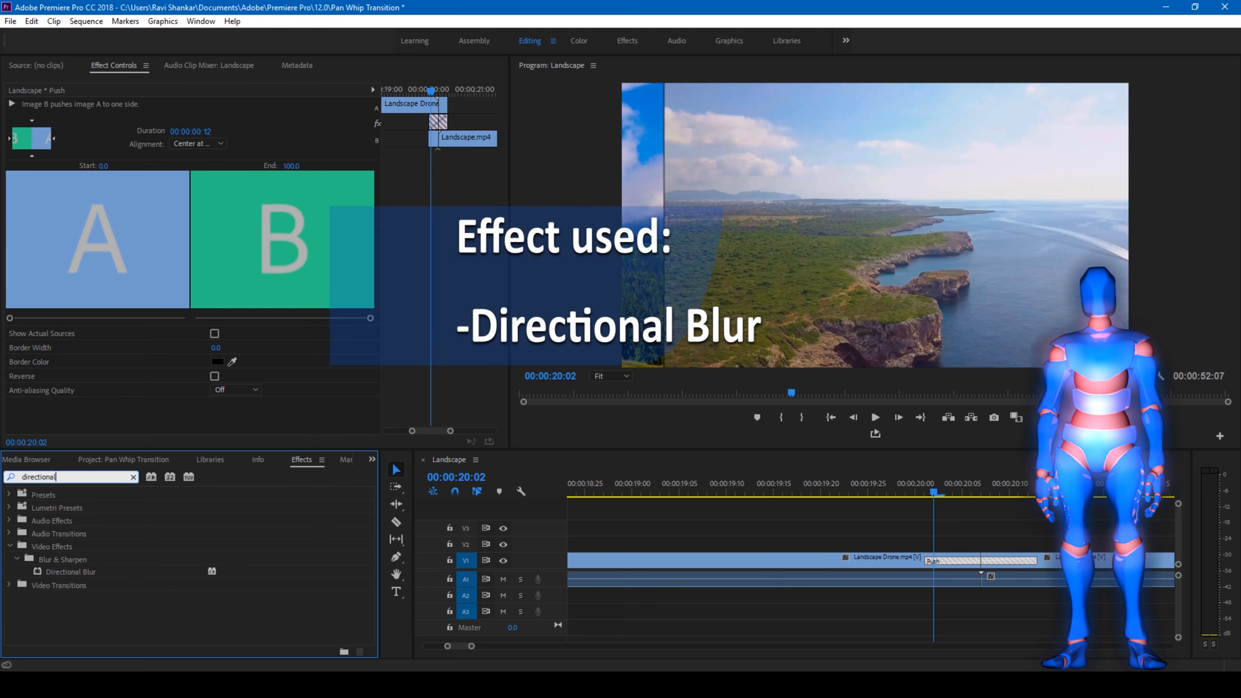
# Step: Create a new adjustment layer in the project with the default video settings
pyautogui.click(28, 459)
pyautogui.click(123, 458)
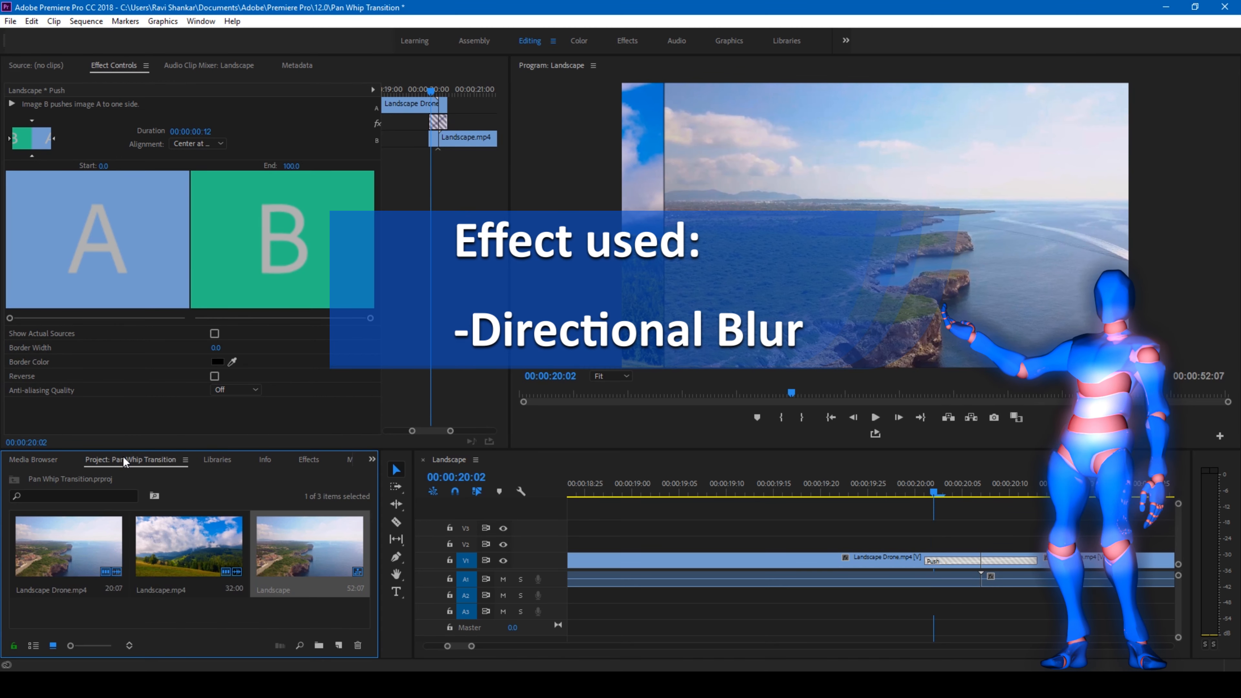
pyautogui.rightClick(153, 616)
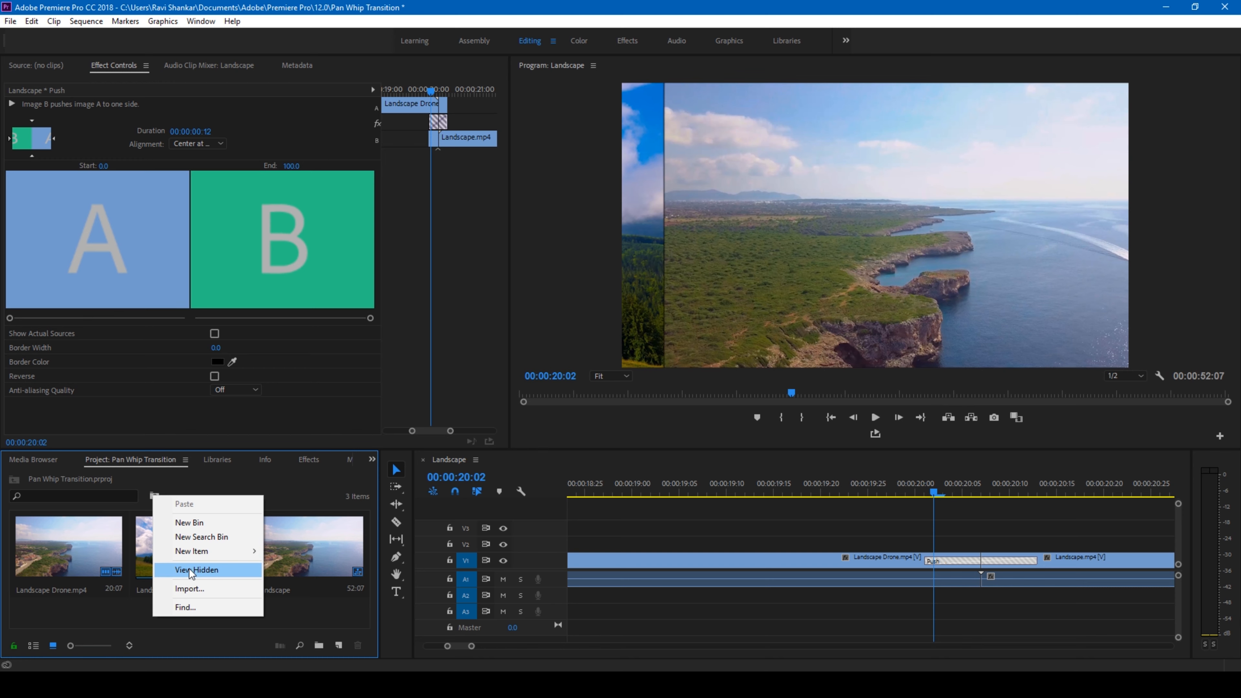
pyautogui.moveTo(188, 552)
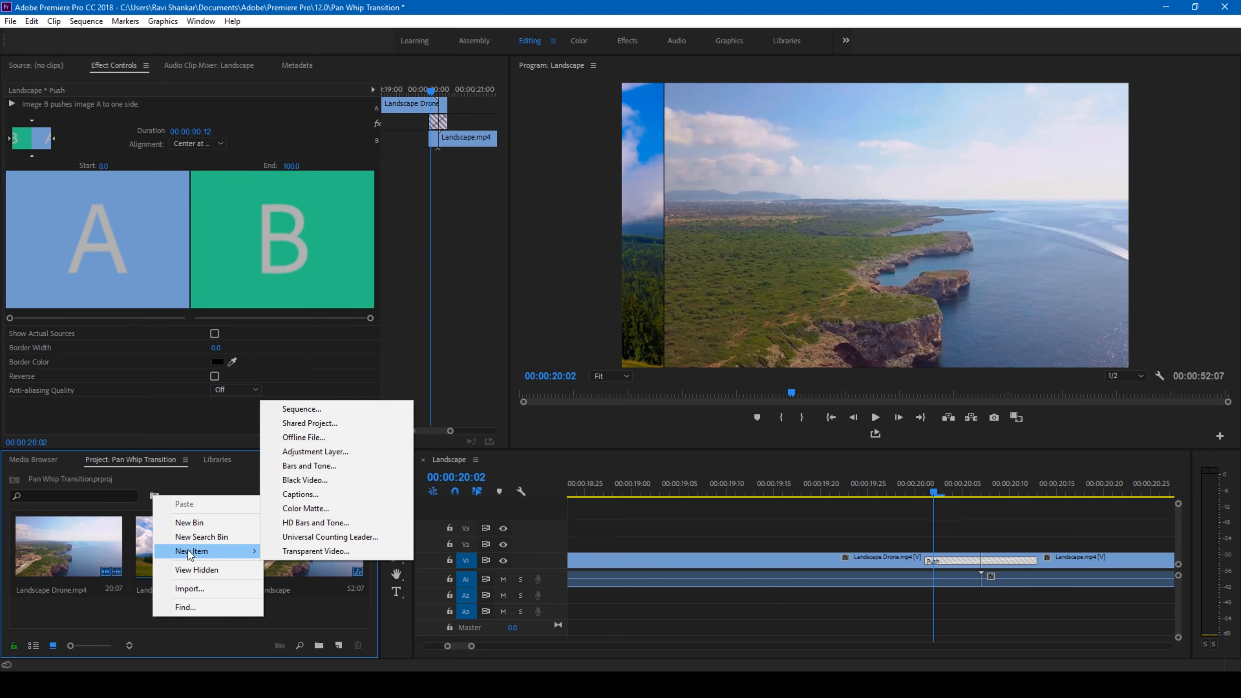
pyautogui.click(313, 451)
pyautogui.click(642, 388)
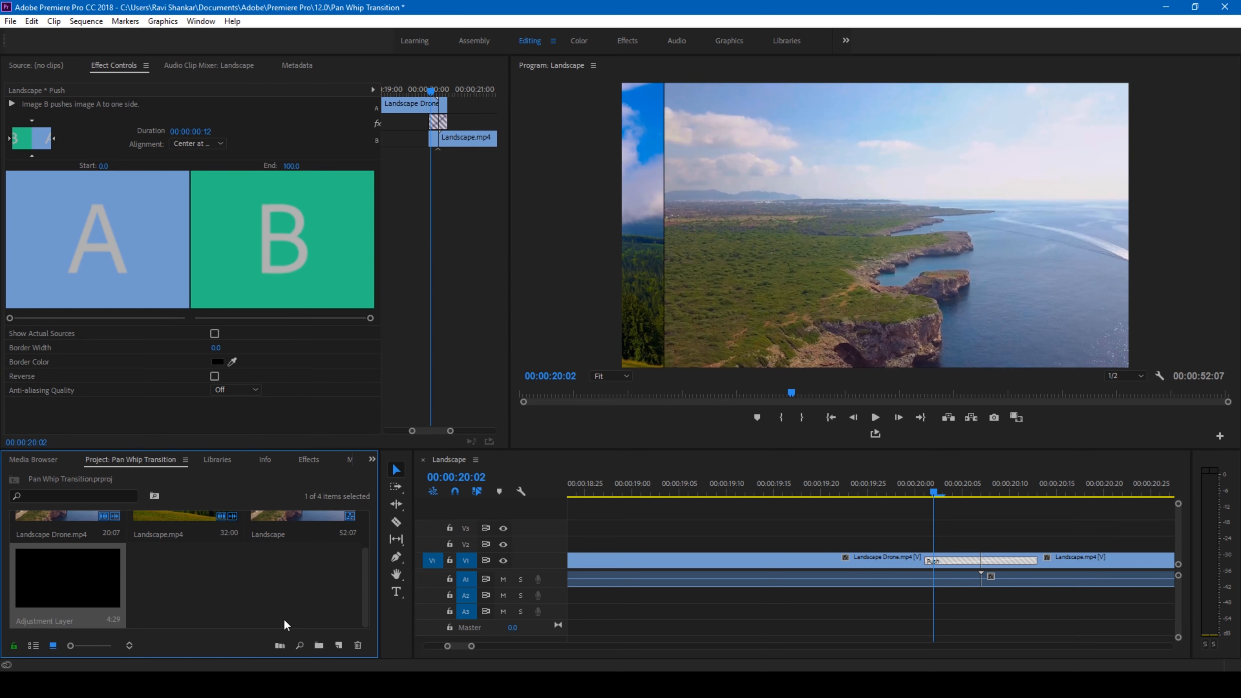
# Step: Place the adjustment layer on V2 above the Push transition and trim it to extend about one frame beyond each side of the transition
pyautogui.moveTo(59, 607); pyautogui.dragTo(896, 543)
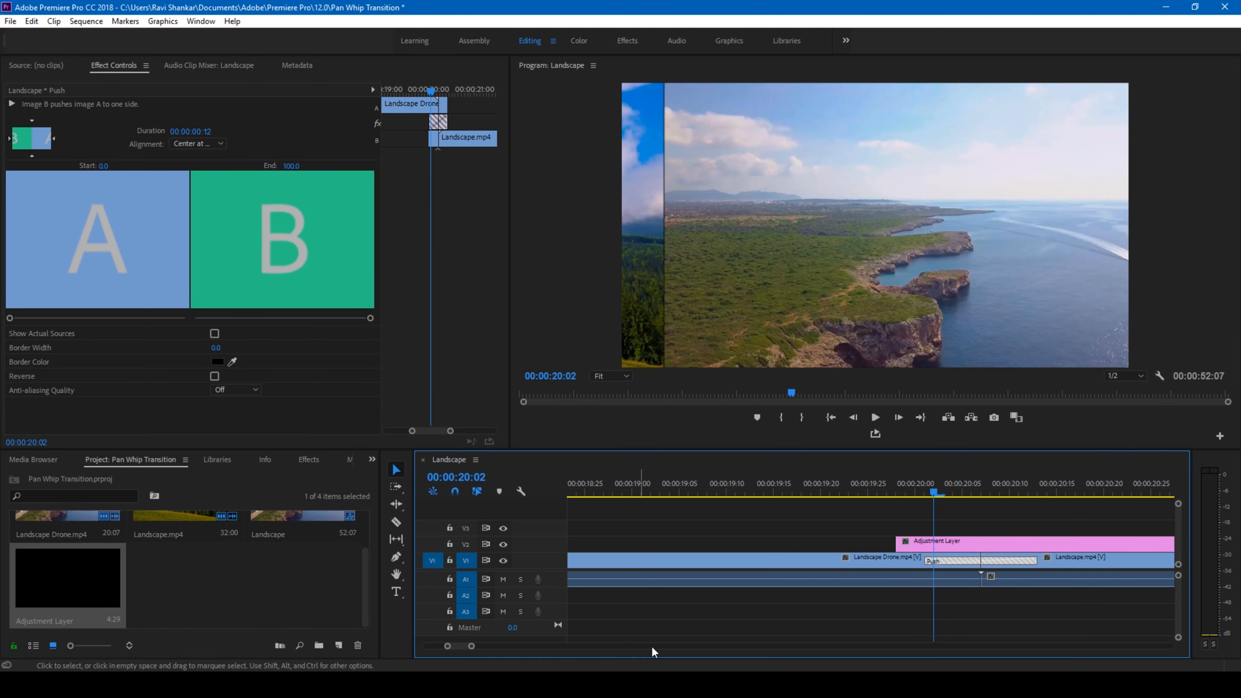
pyautogui.moveTo(472, 647); pyautogui.dragTo(533, 646)
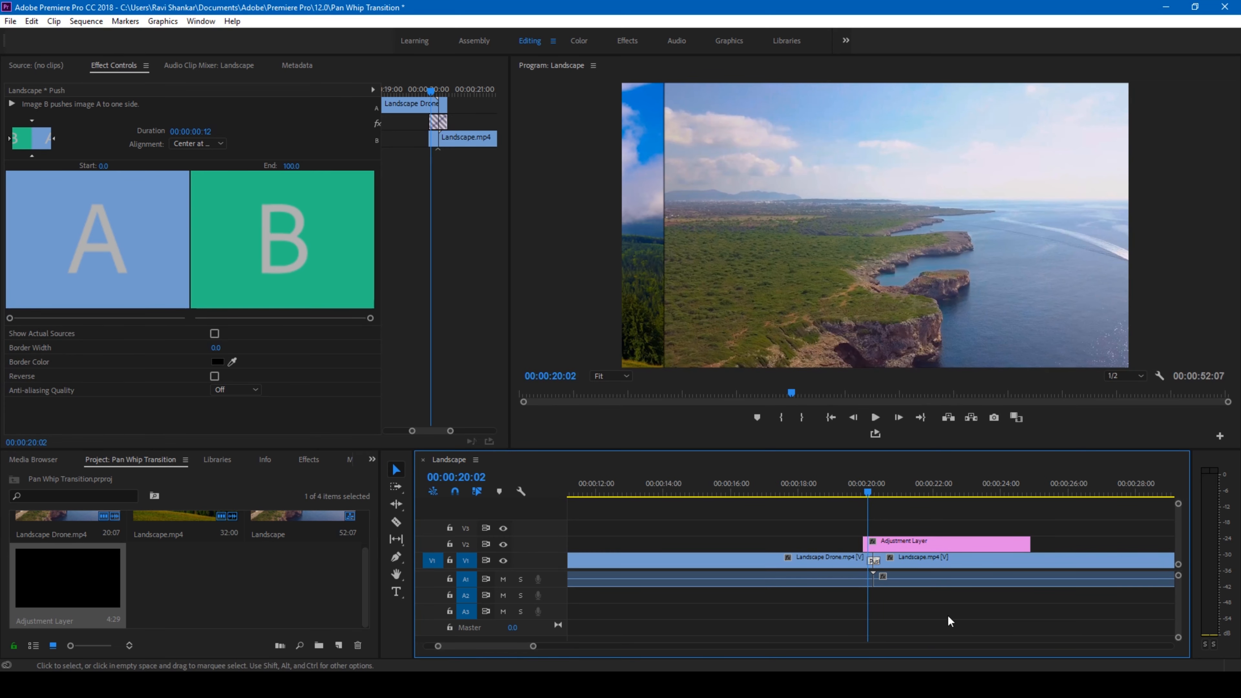
pyautogui.moveTo(1029, 543); pyautogui.dragTo(879, 544)
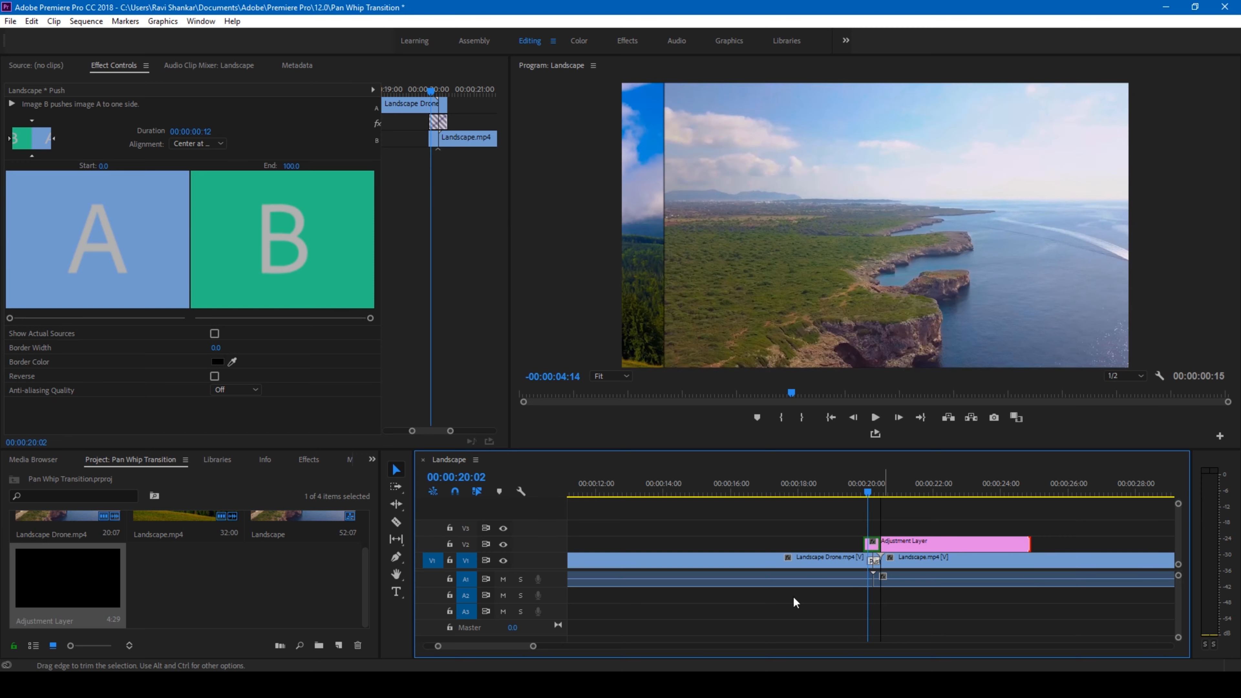
pyautogui.moveTo(533, 647); pyautogui.dragTo(497, 647)
pyautogui.moveTo(832, 545); pyautogui.dragTo(849, 545)
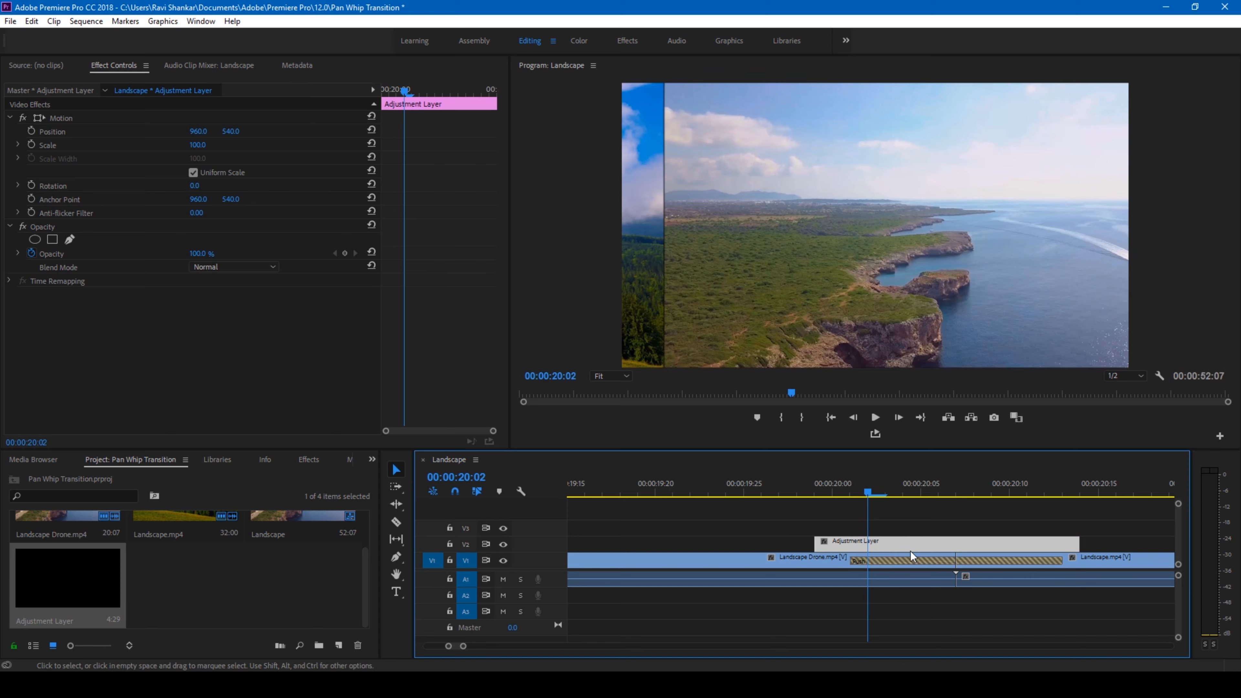
pyautogui.moveTo(819, 544); pyautogui.dragTo(834, 544)
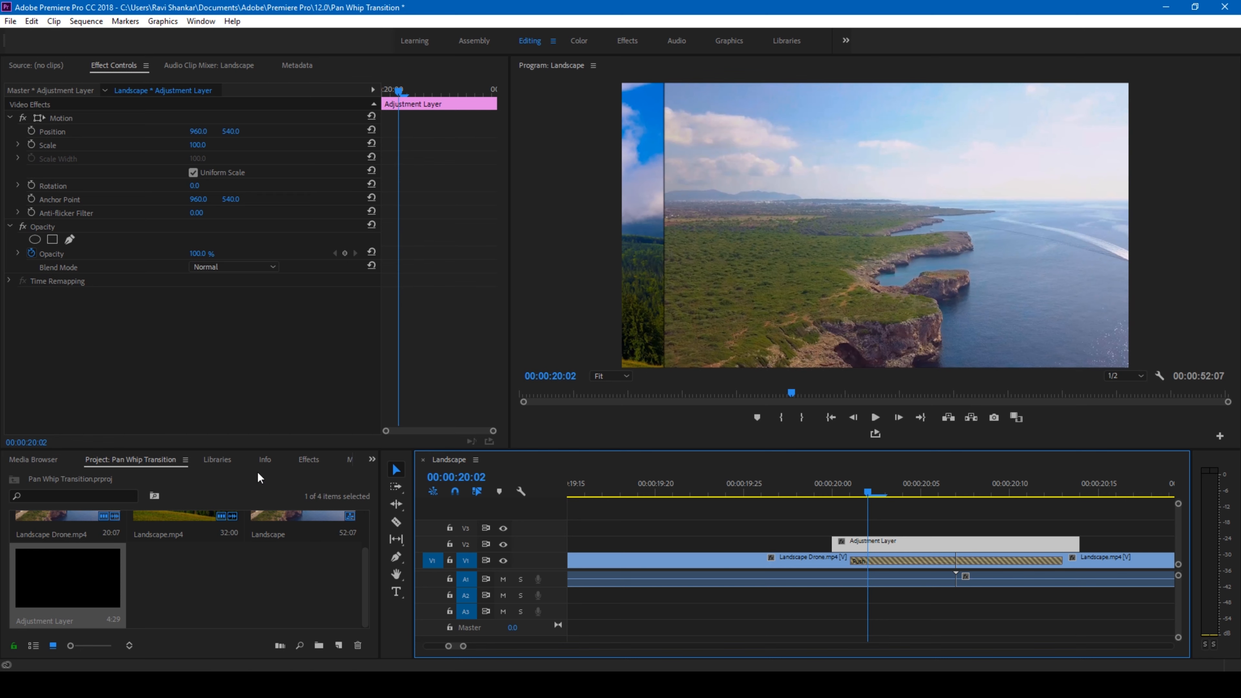
# Step: Apply Directional Blur to the adjustment layer and set its Direction to 90°
pyautogui.click(317, 461)
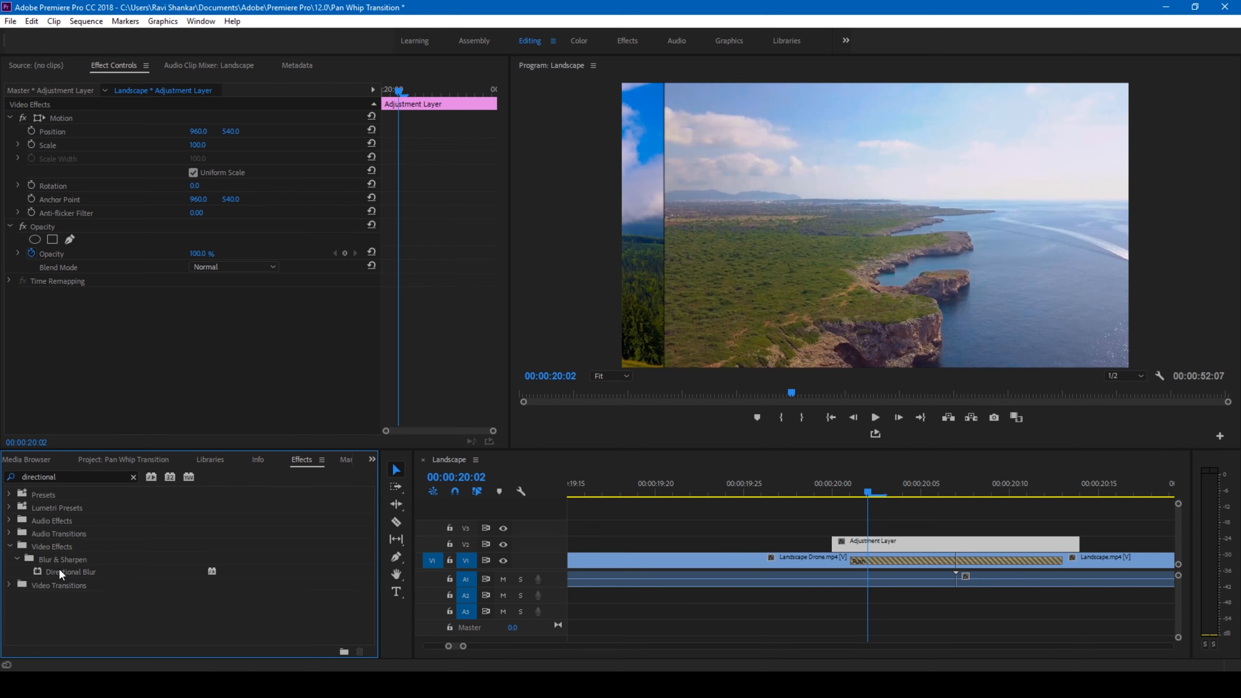
pyautogui.moveTo(60, 575); pyautogui.dragTo(850, 547)
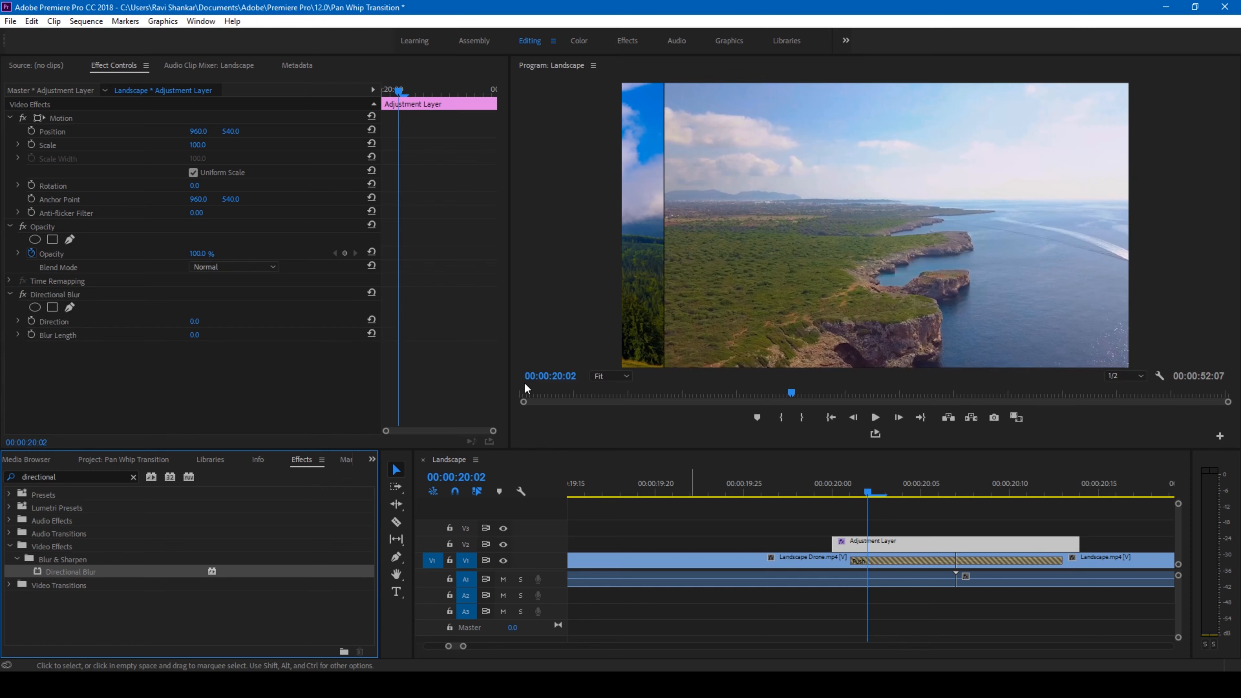
pyautogui.click(194, 323)
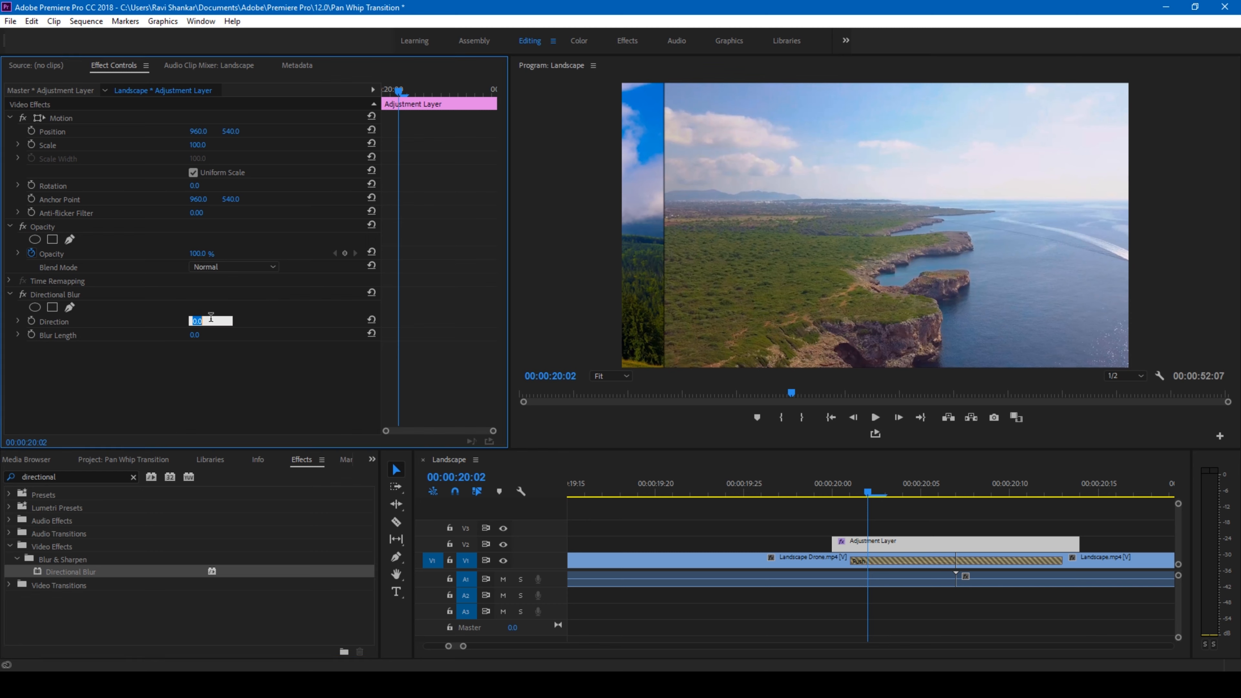
pyautogui.press('Return')
# Step: Set the Directional Blur's Blur Length to 250 at the cut, 00:00:20:07, and start keyframing it there
pyautogui.moveTo(838, 483); pyautogui.dragTo(953, 497)
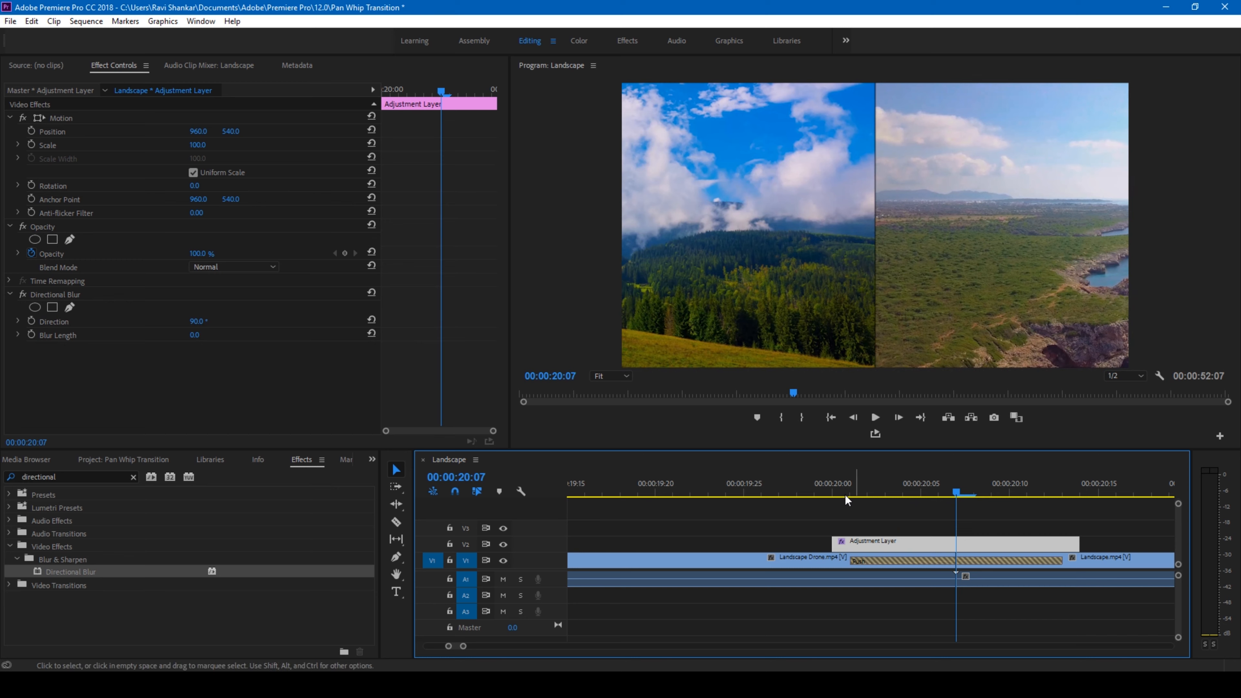
pyautogui.click(833, 489)
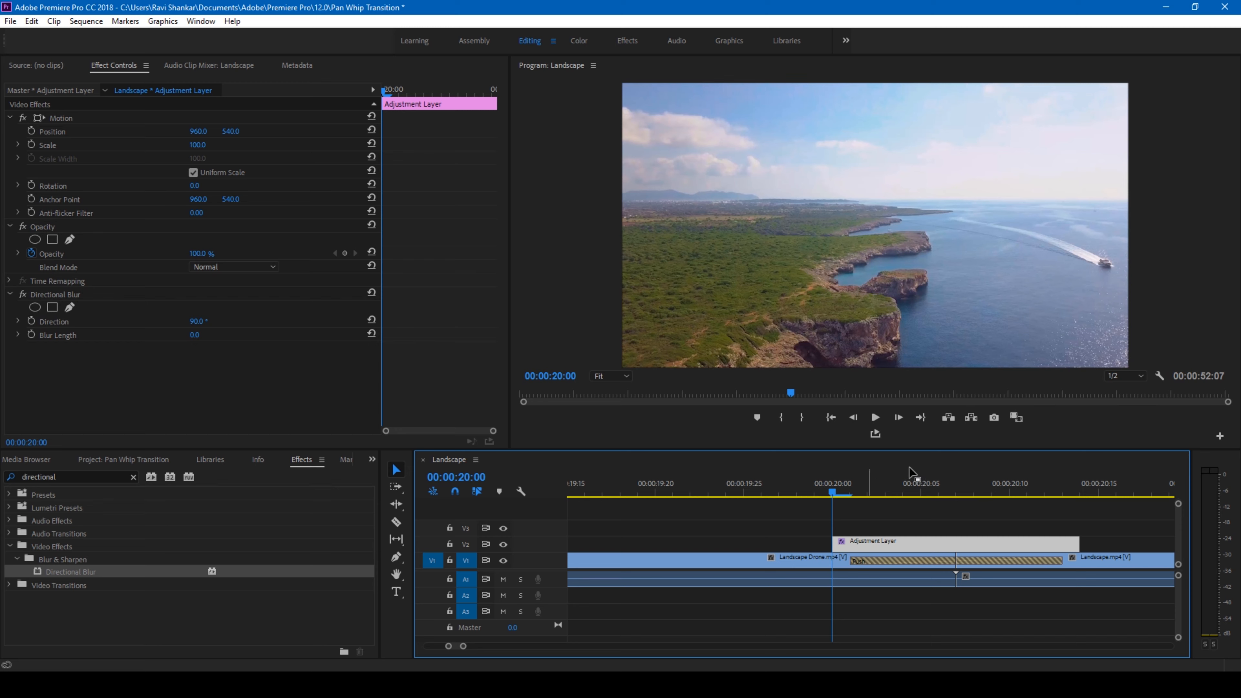
pyautogui.moveTo(957, 489)
pyautogui.mouseDown()
pyautogui.moveTo(972, 491)
pyautogui.moveTo(955, 491)
pyautogui.mouseUp()
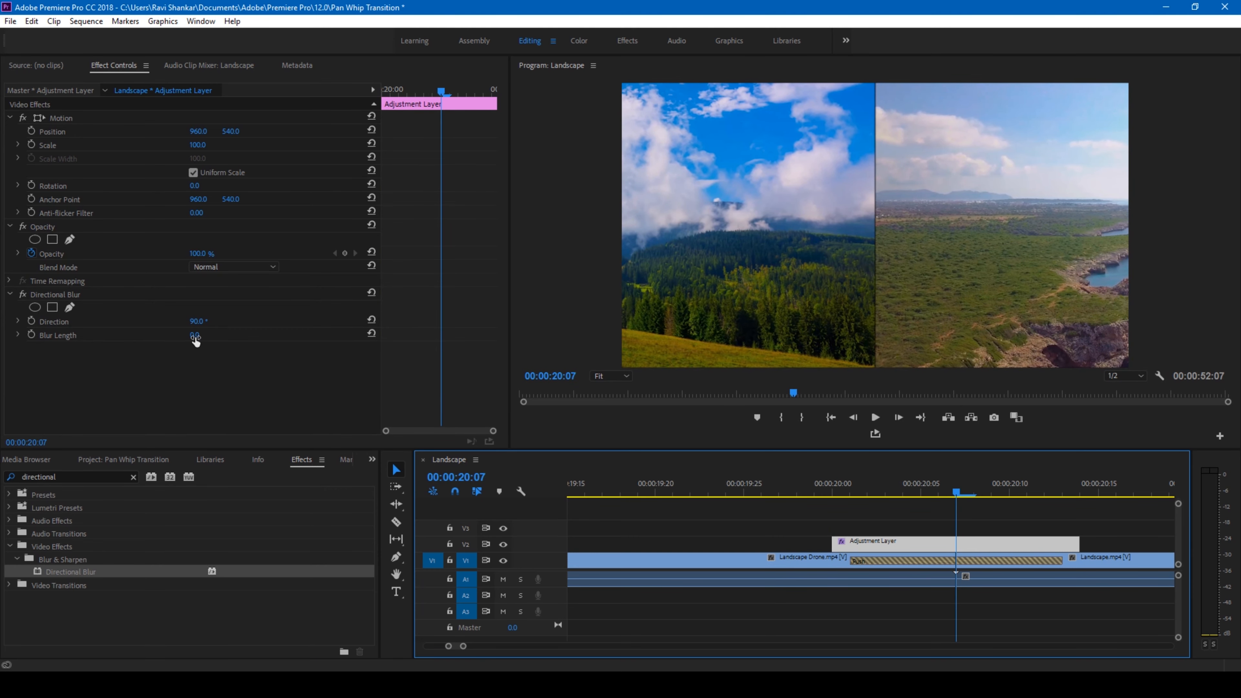
pyautogui.click(205, 334)
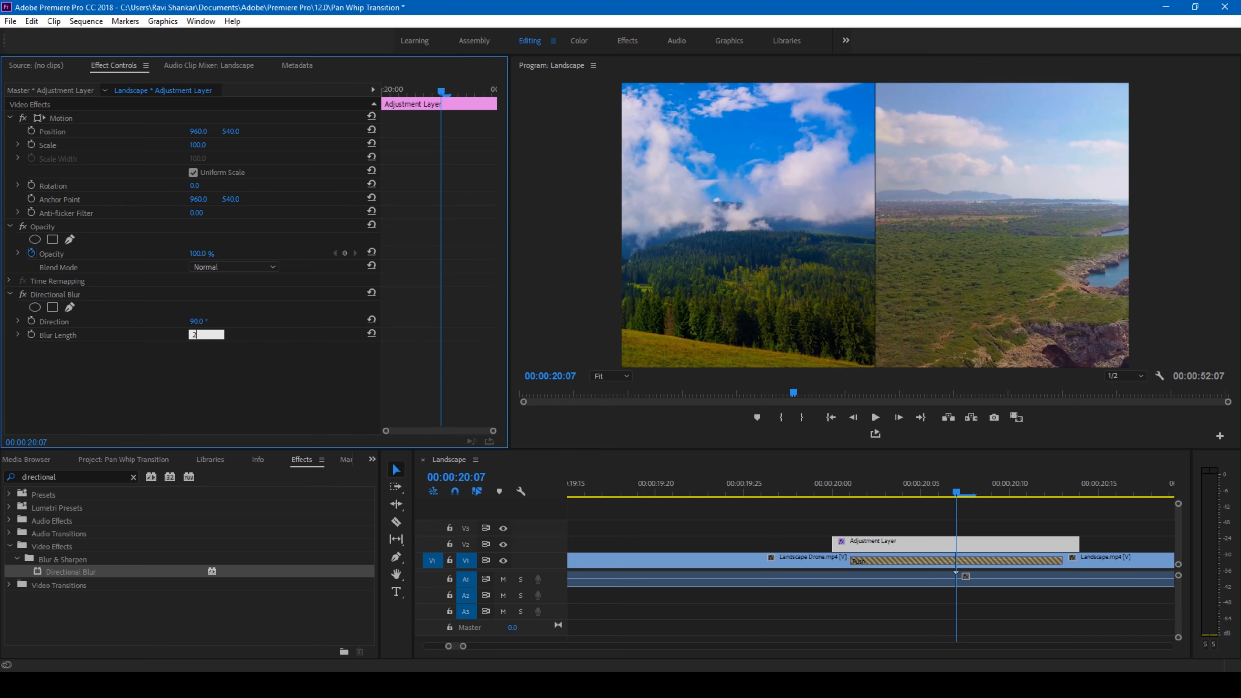
pyautogui.press('Return')
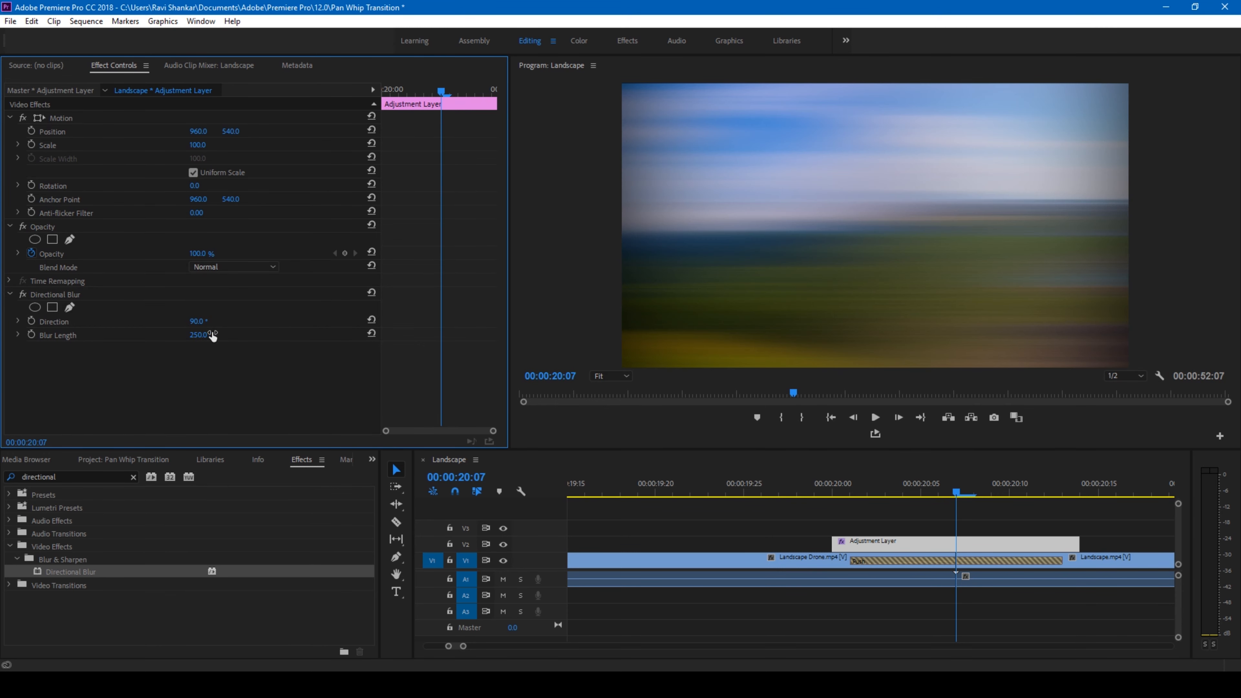
pyautogui.click(31, 334)
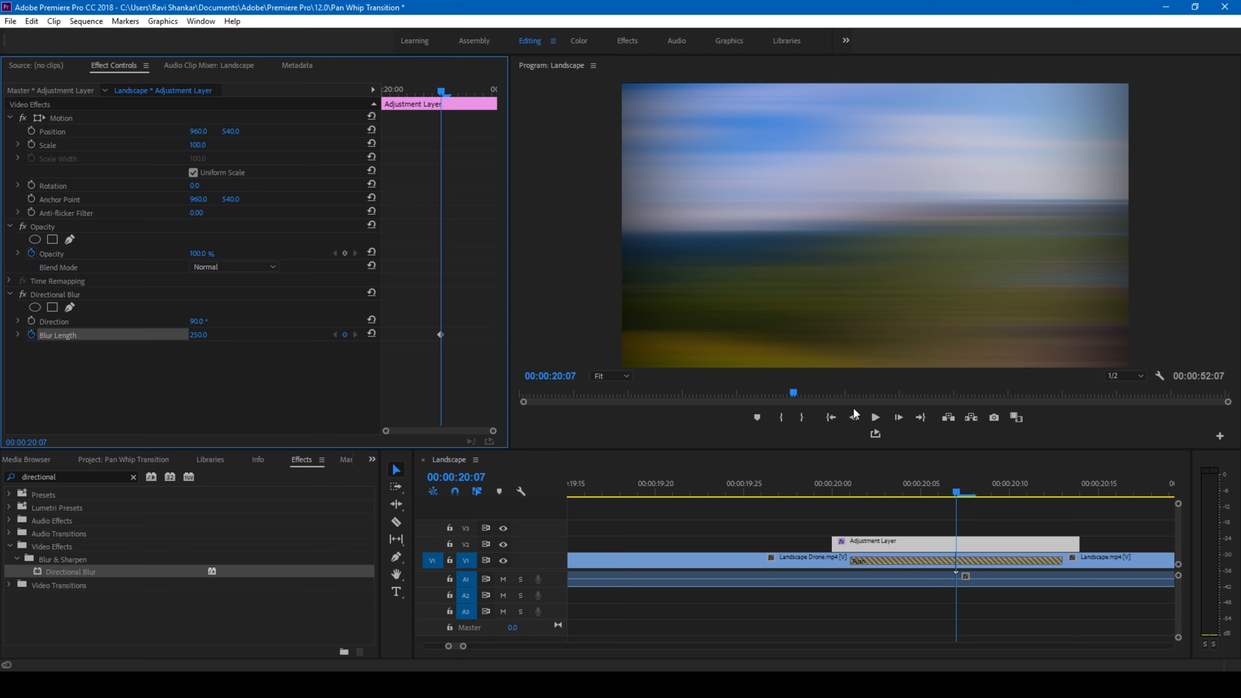
# Step: Keyframe the Blur Length to 0 at the start of the adjustment layer, at 00:00:20:00
pyautogui.moveTo(957, 487); pyautogui.dragTo(835, 493)
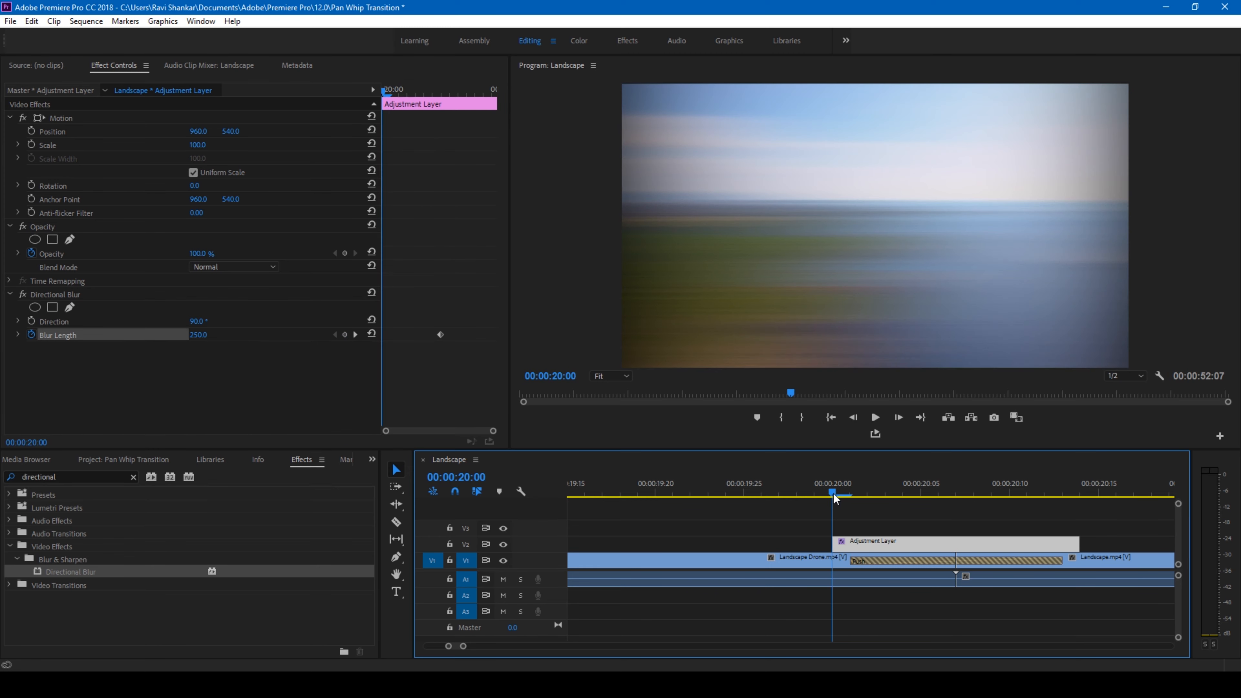
pyautogui.click(205, 333)
pyautogui.write('0')
pyautogui.press('Return')
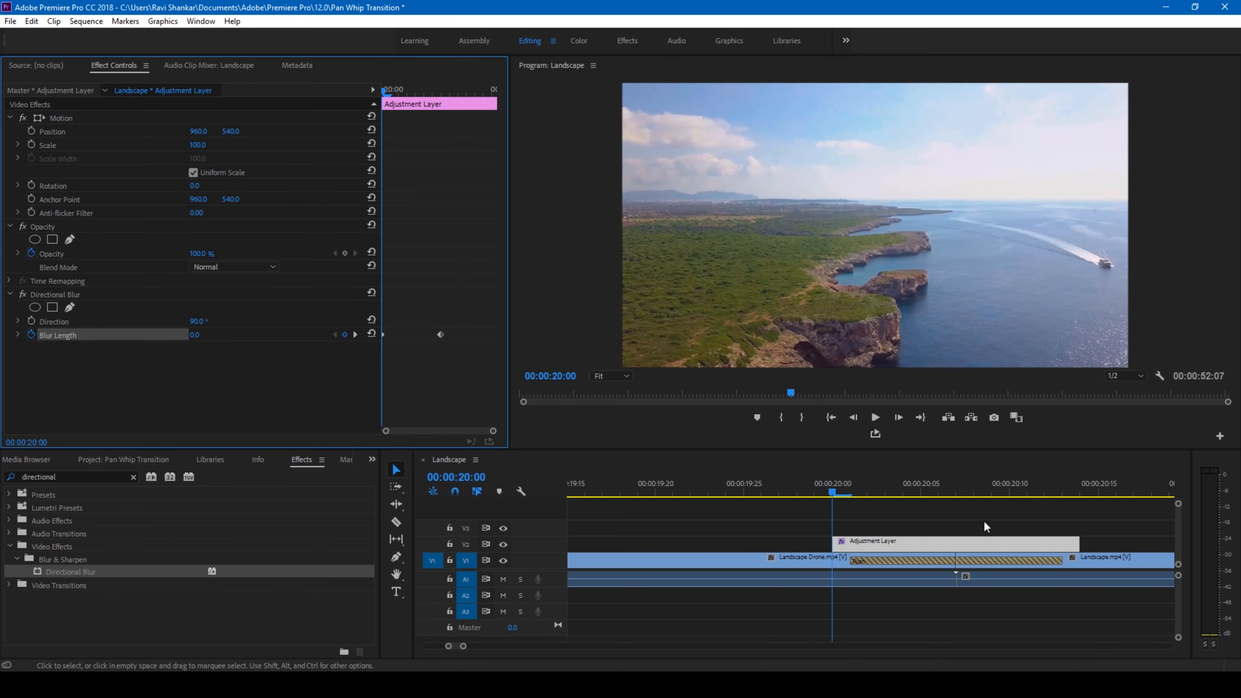
# Step: Keyframe the Blur Length to 0 at the end of the adjustment layer, at 00:00:20:14
pyautogui.click(1079, 494)
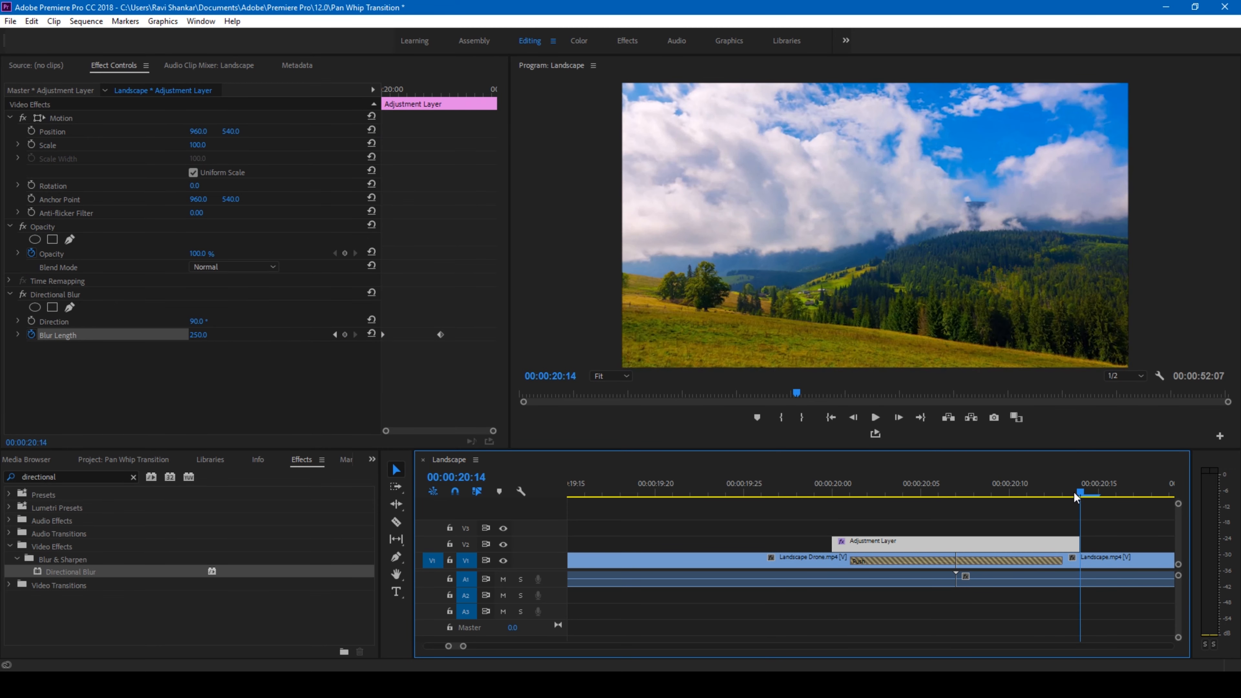
pyautogui.click(200, 335)
pyautogui.write('0')
pyautogui.press('Return')
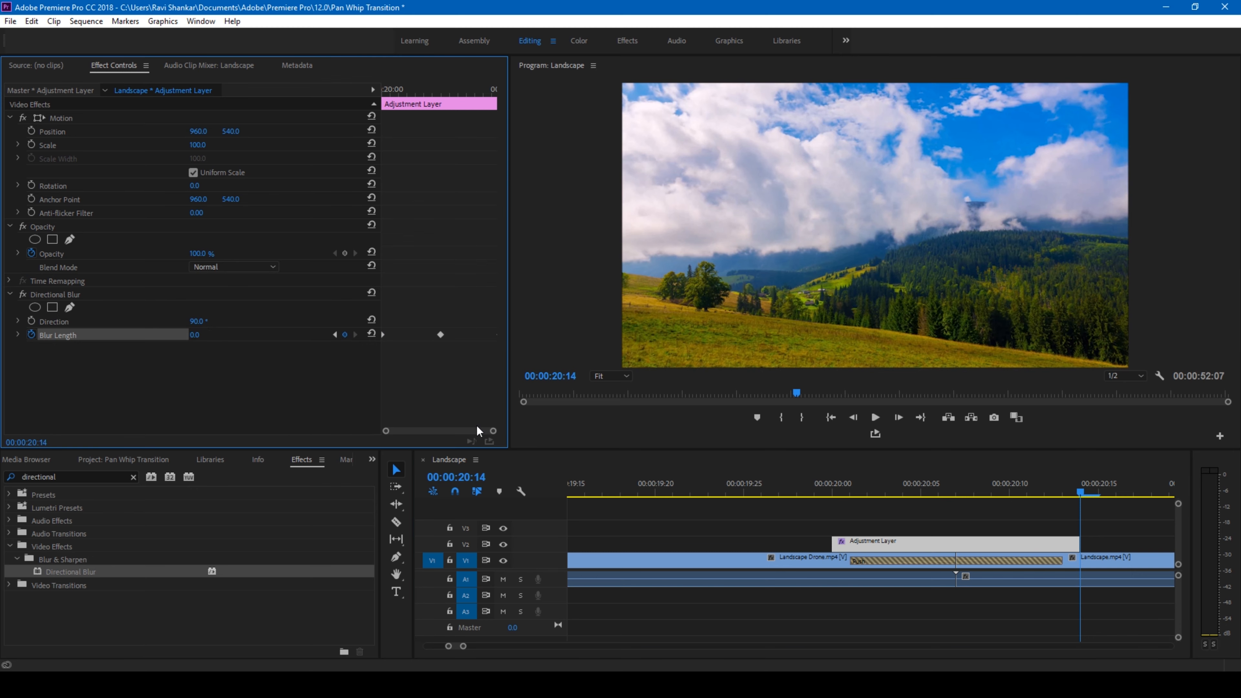
# Step: Apply Ease Out to the first Blur Length keyframe and Ease In to the last one
pyautogui.click(385, 339)
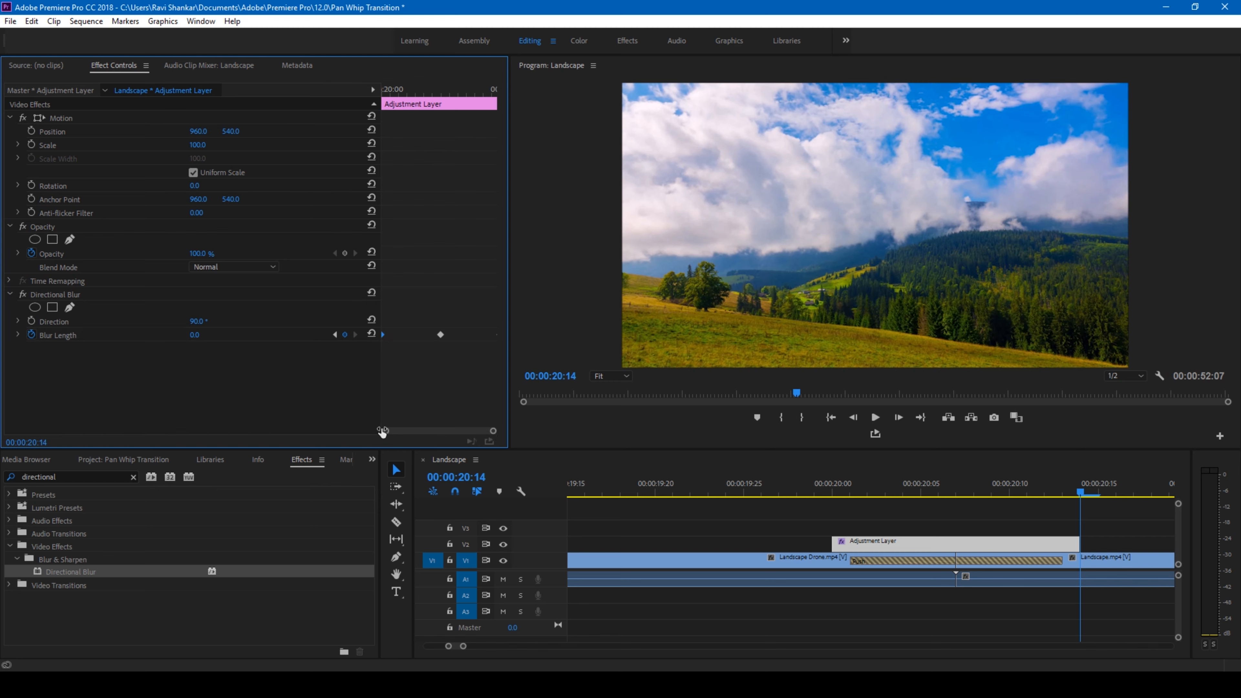
pyautogui.rightClick(385, 337)
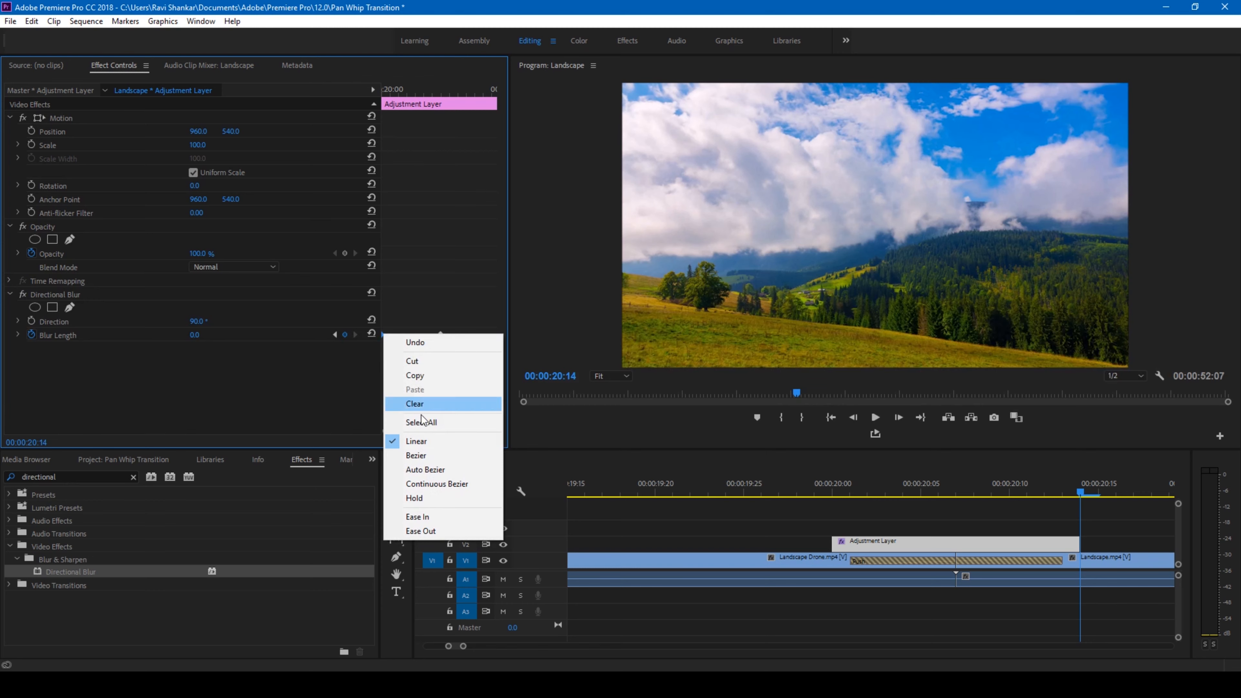
pyautogui.click(422, 532)
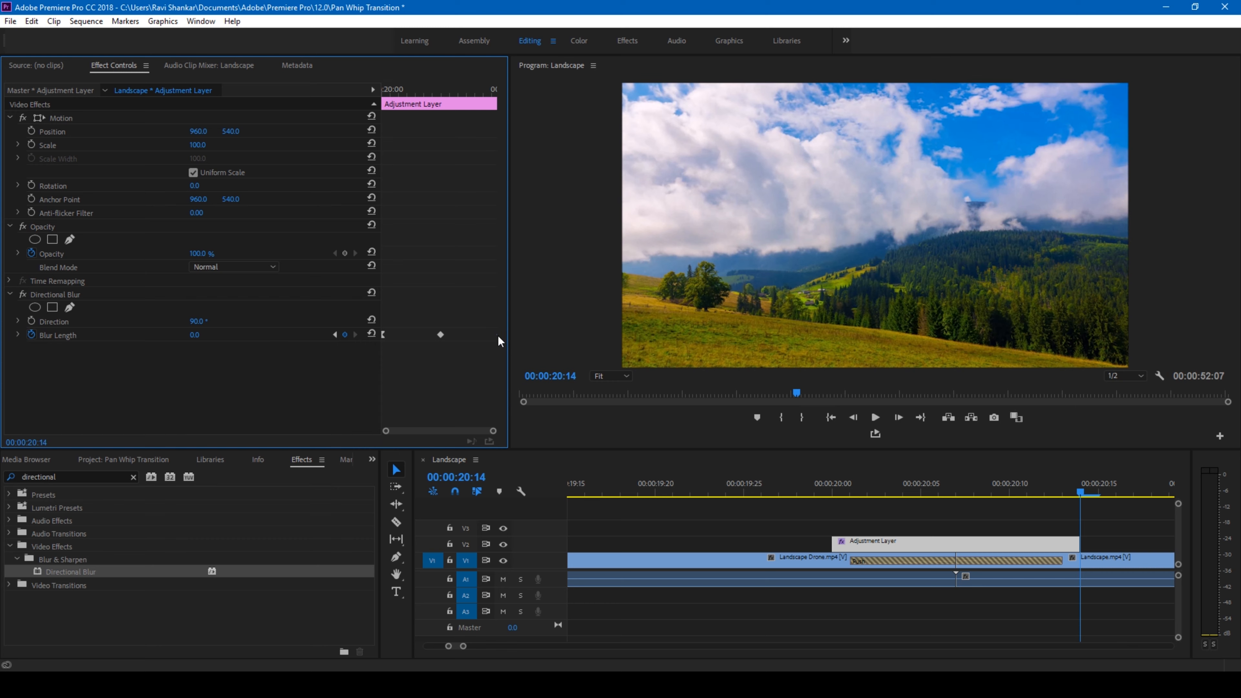
pyautogui.rightClick(497, 342)
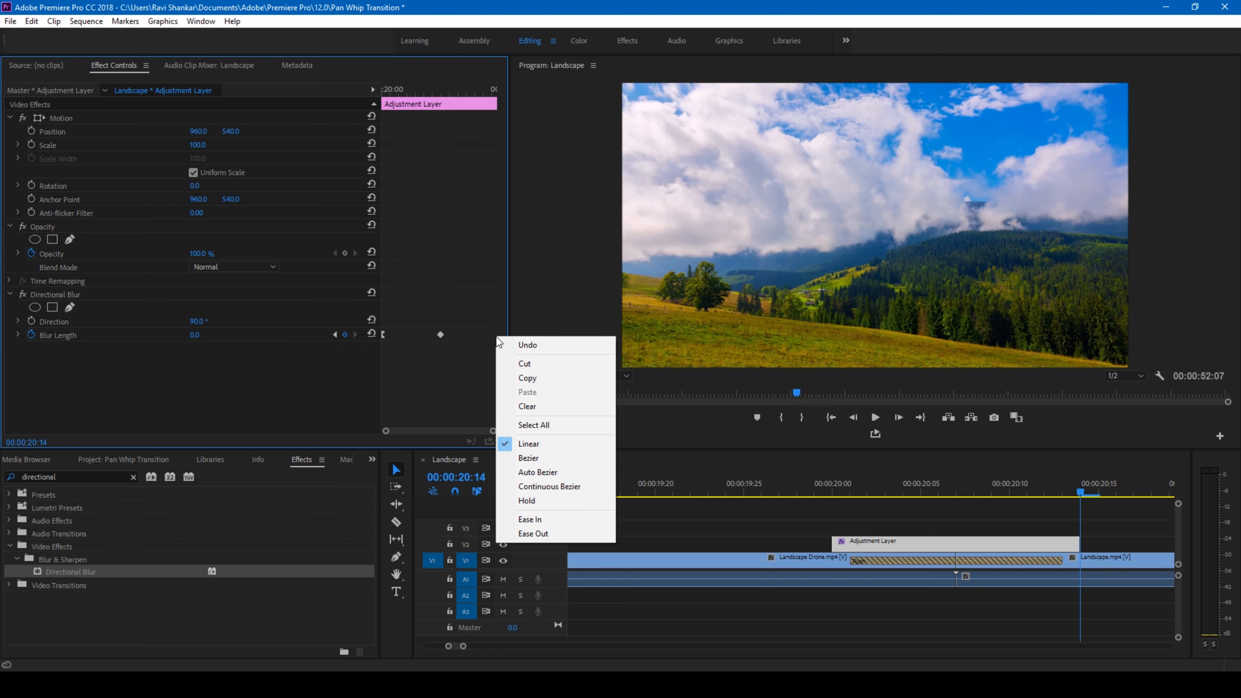
pyautogui.click(519, 523)
# Step: Play the sequence repeatedly from just before the transition to review the blurred whip pan between the two clips
pyautogui.click(779, 487)
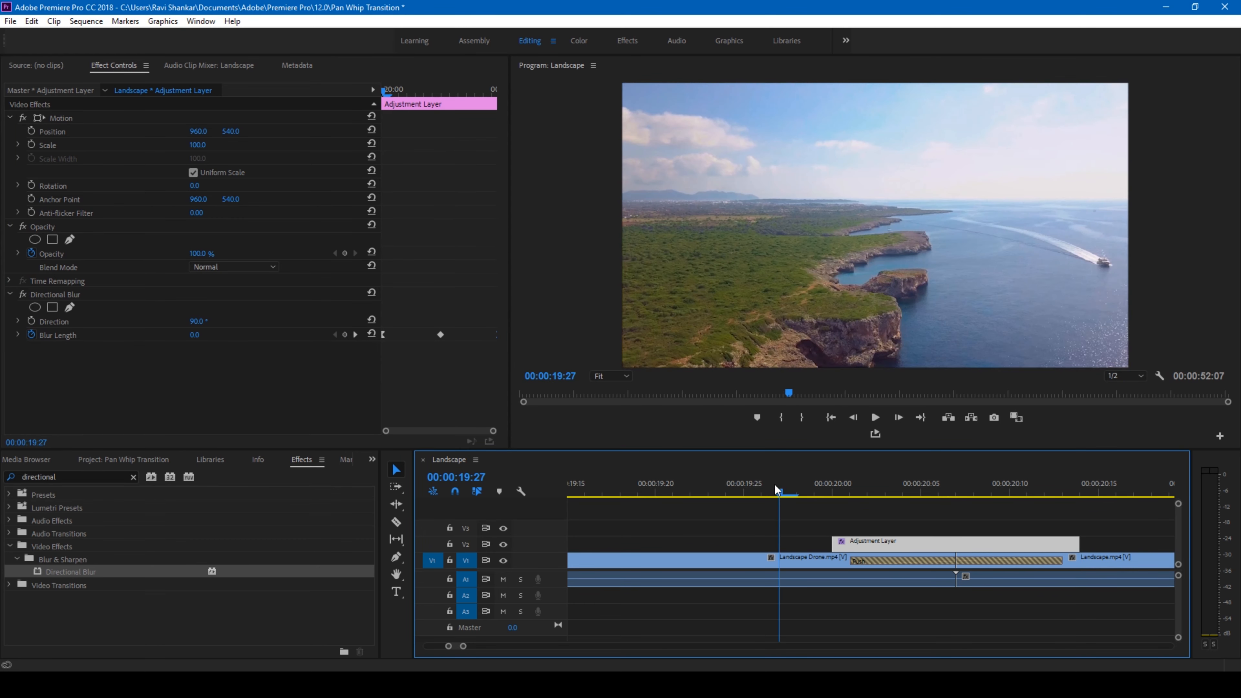
pyautogui.click(734, 504)
pyautogui.click(727, 490)
pyautogui.moveTo(464, 646); pyautogui.dragTo(487, 648)
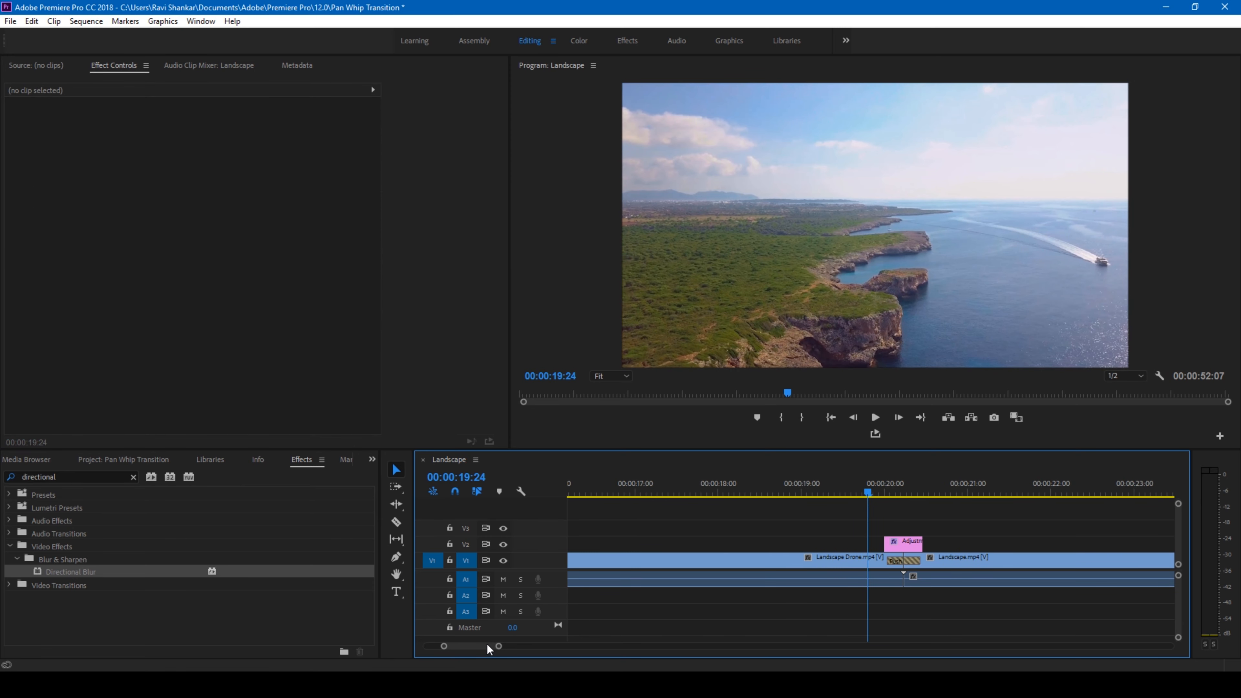
pyautogui.press('space')
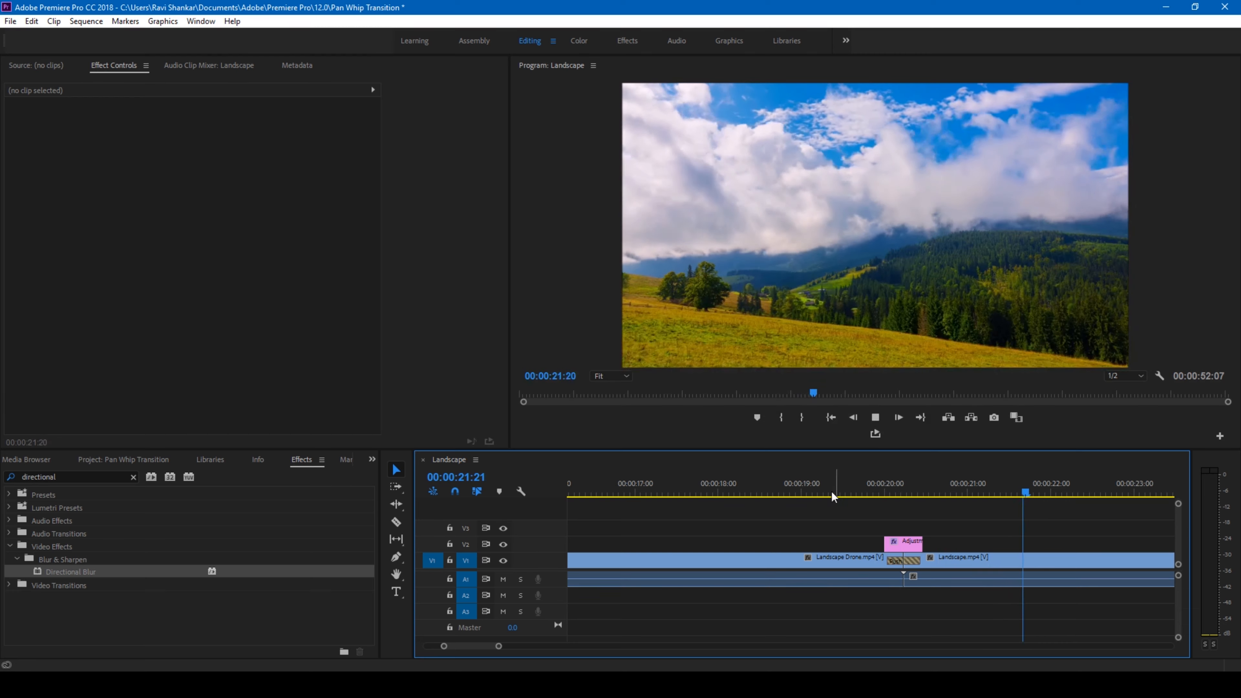
pyautogui.click(832, 494)
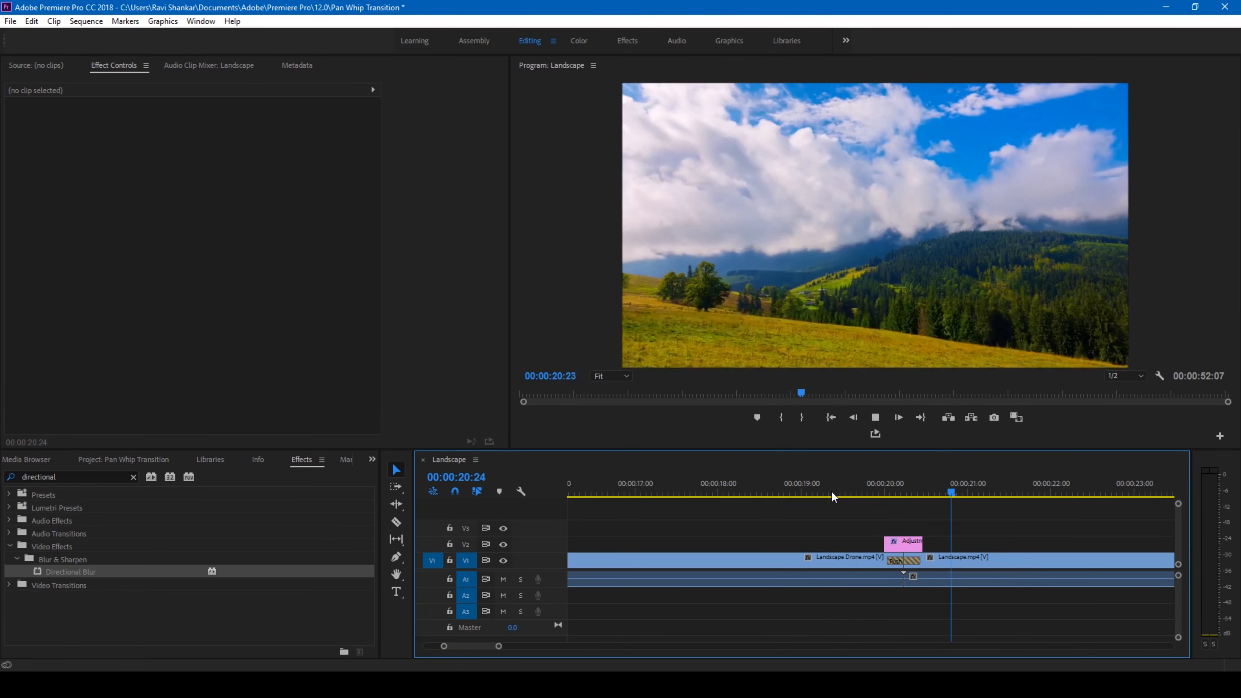
pyautogui.click(833, 491)
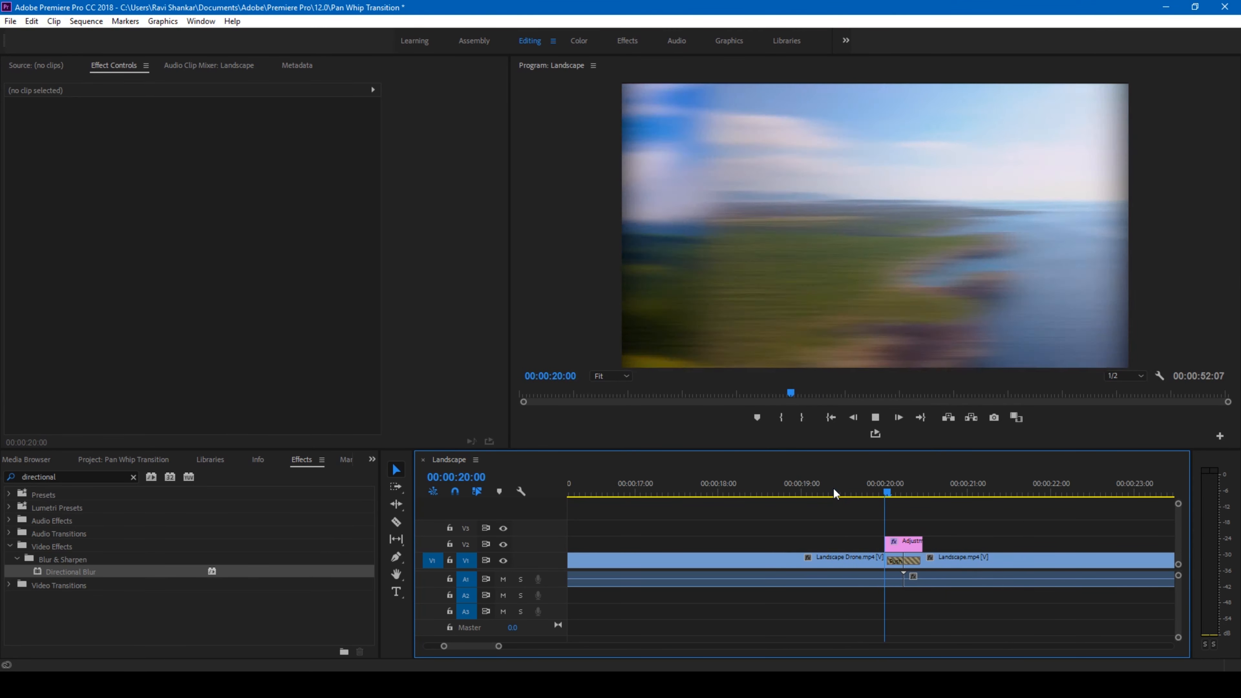
pyautogui.click(833, 492)
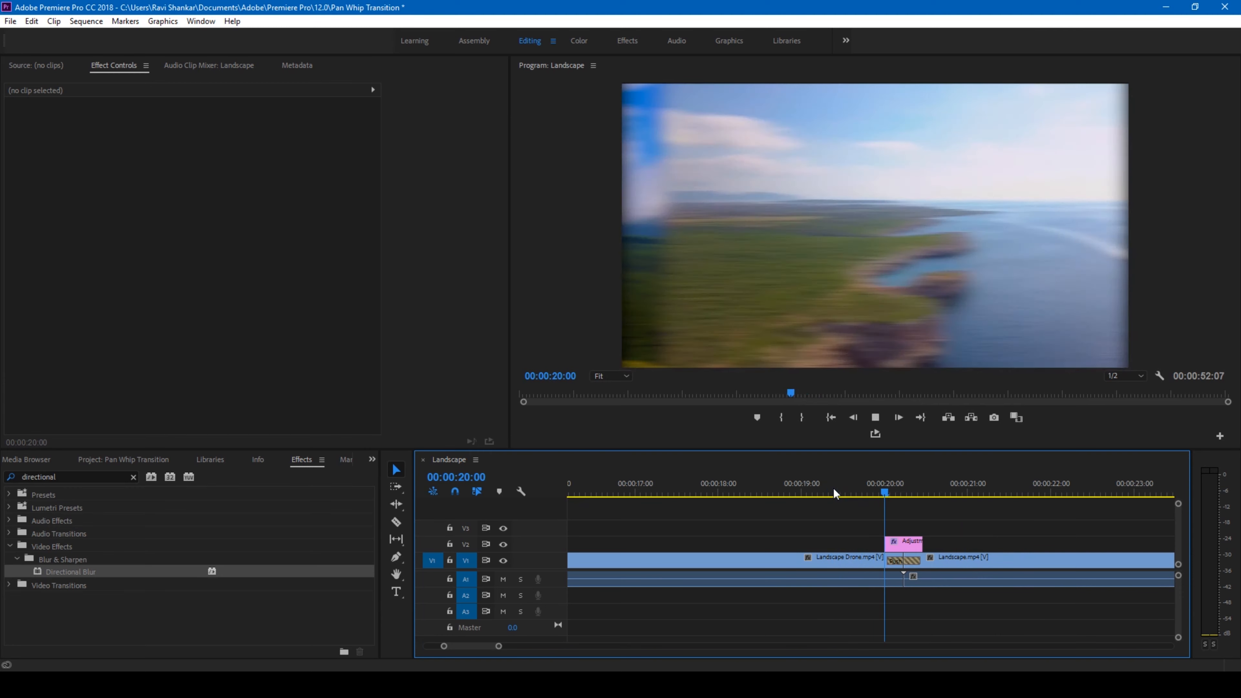
pyautogui.press('space')
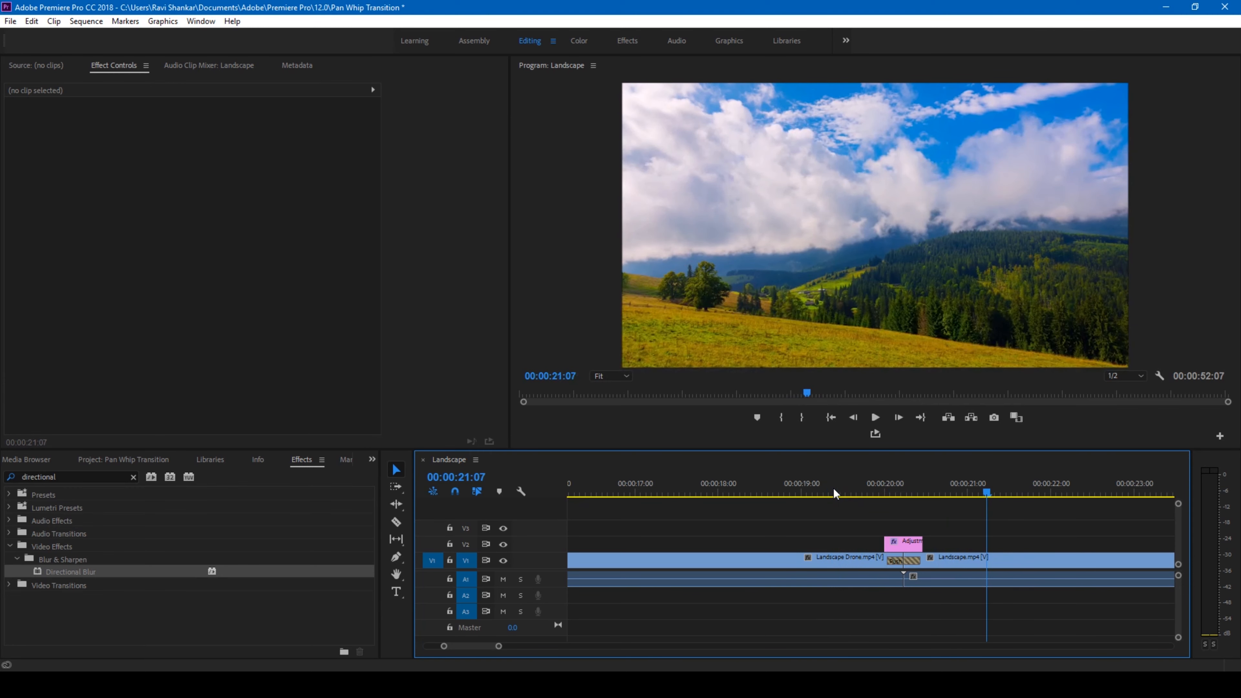